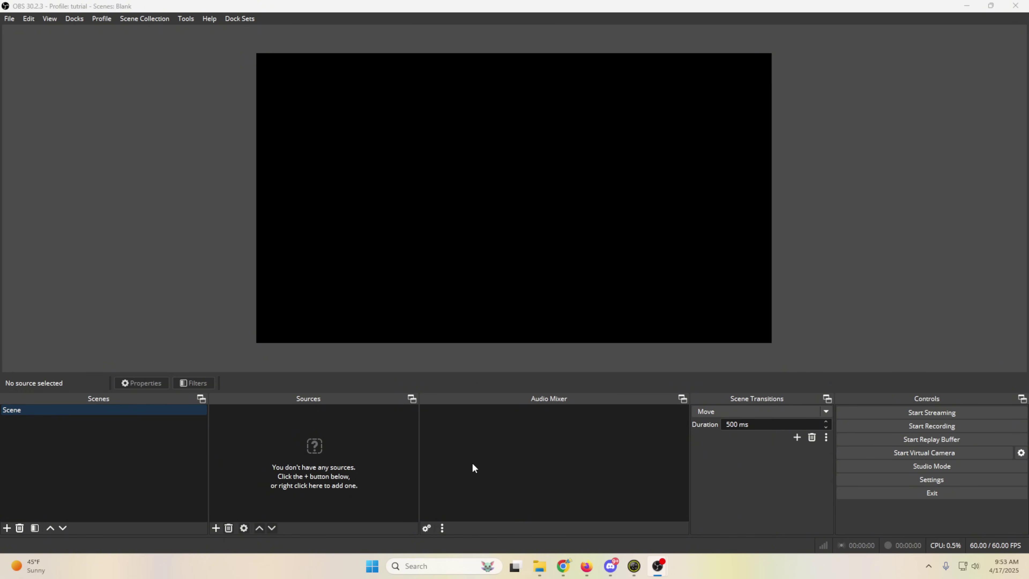
Look over the audio settings, then close Settings without saving
click(960, 482)
click(268, 168)
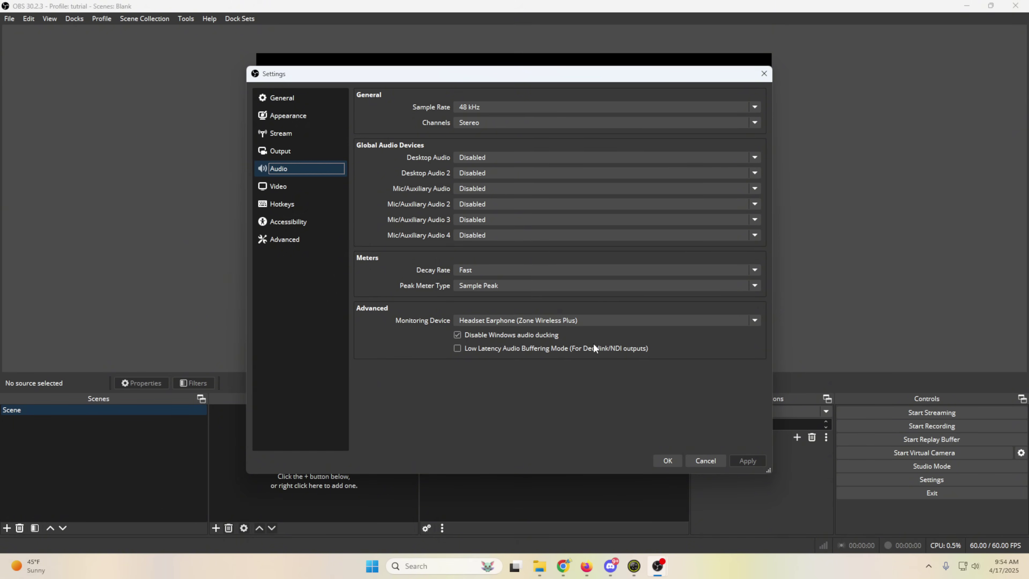
click(706, 461)
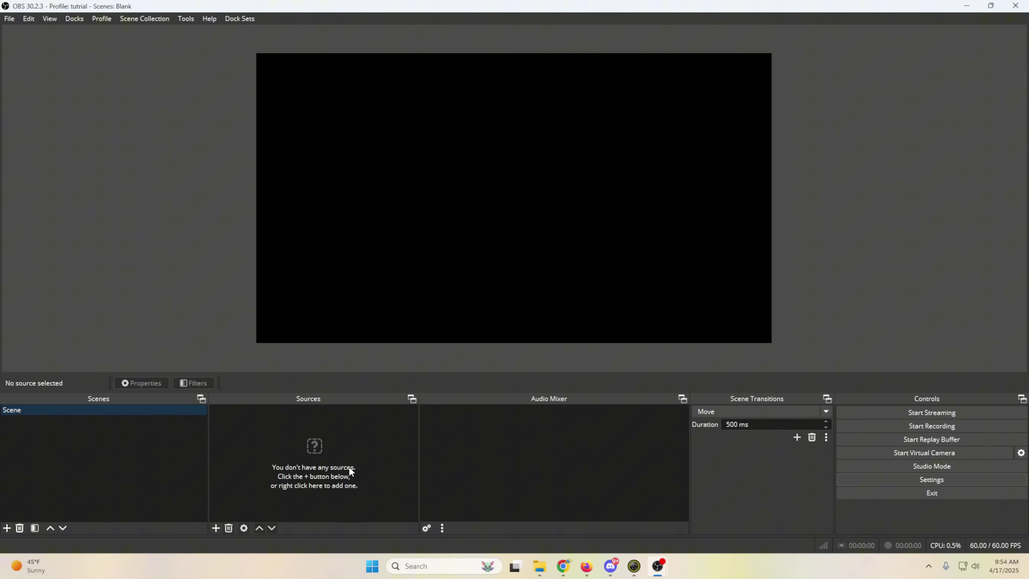
Reopen Settings on Output, keep Output Mode at Advanced, and show the Recording tab
click(900, 480)
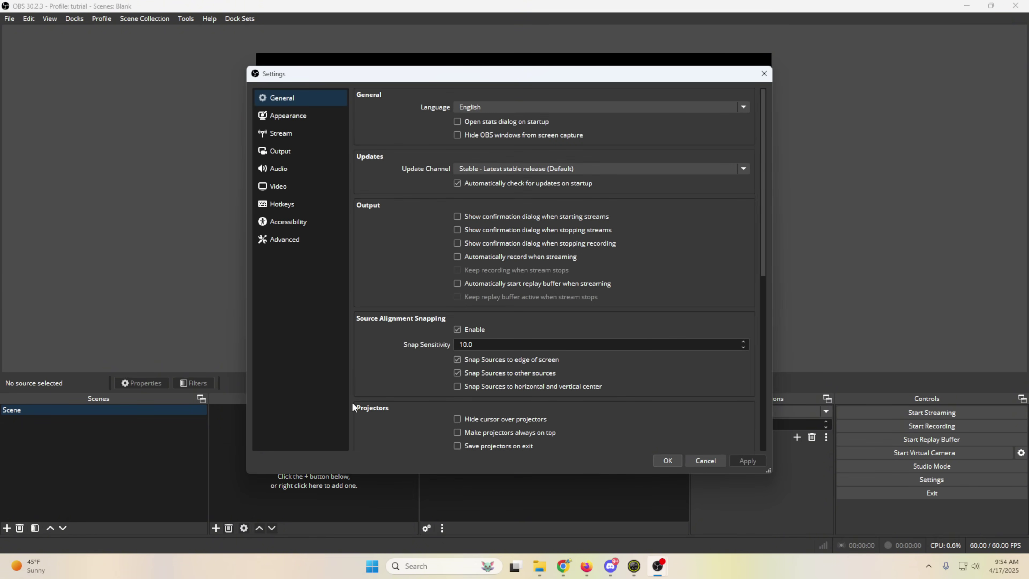
click(304, 150)
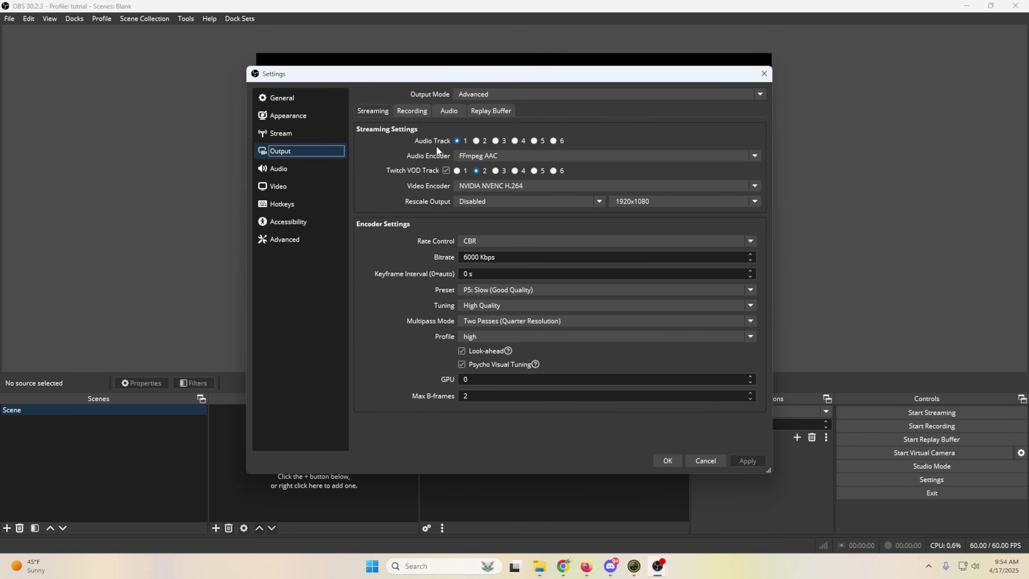
click(520, 98)
click(512, 106)
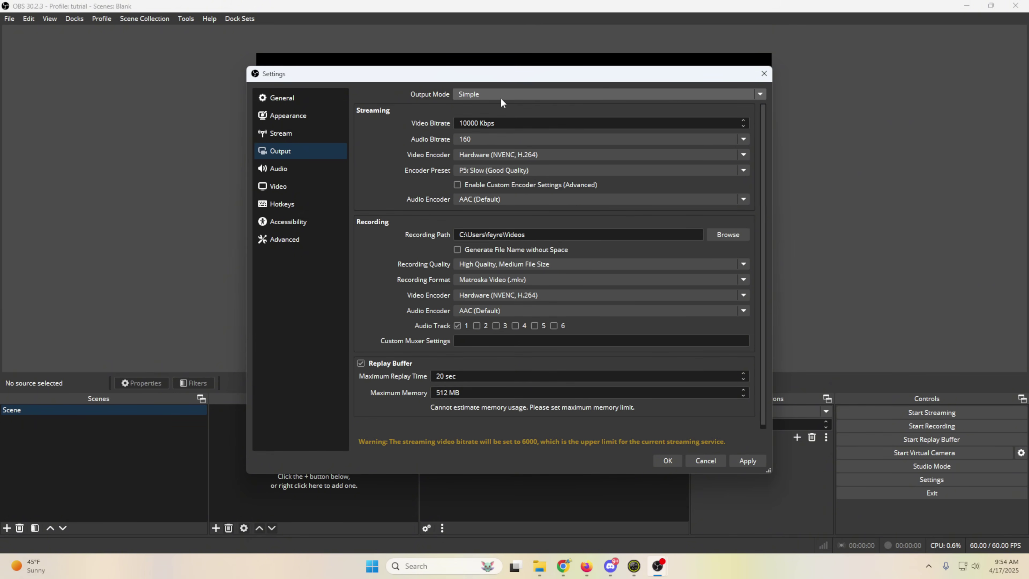
click(485, 116)
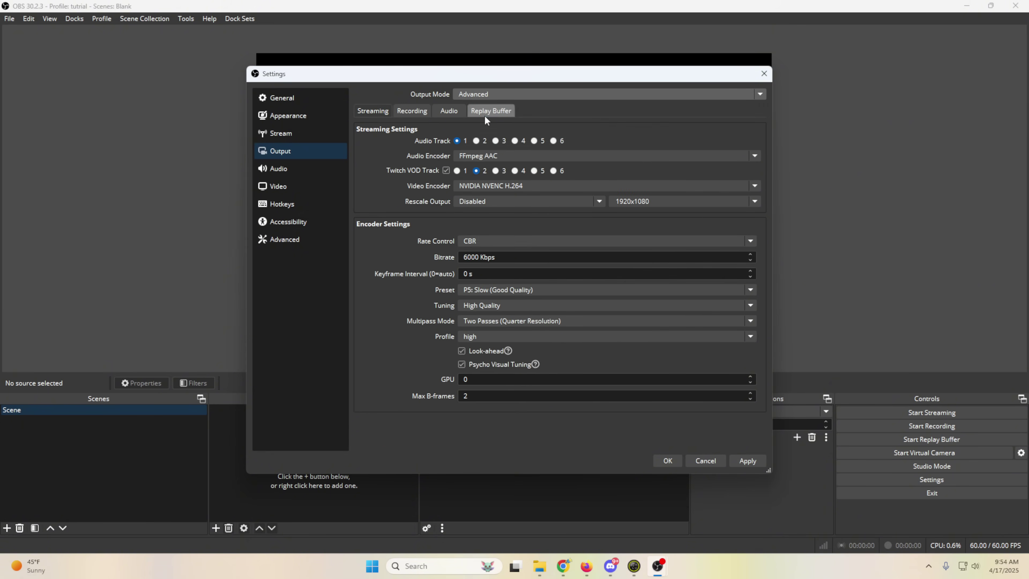
click(402, 108)
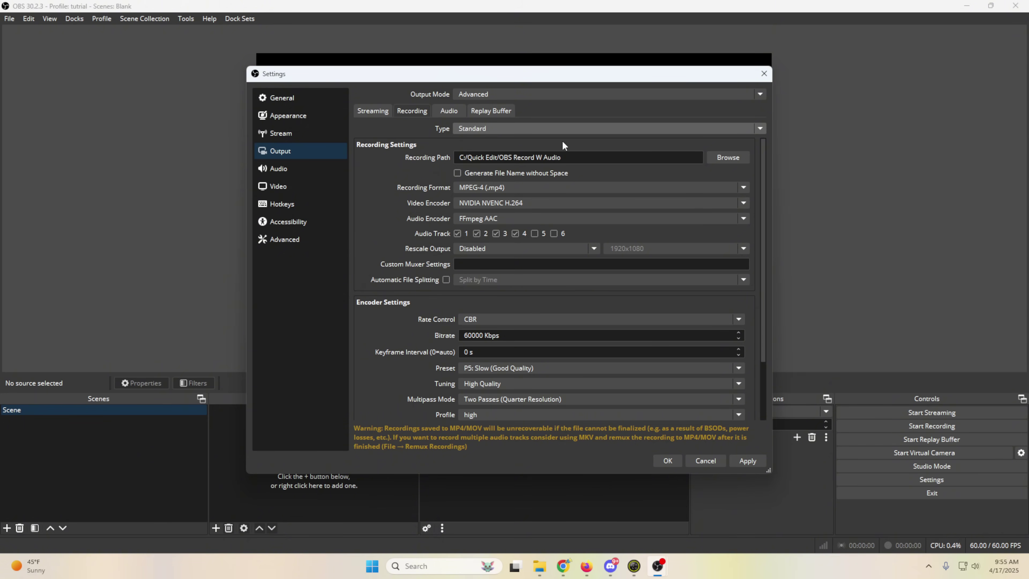
Check the recording format list and the File menu's Remux Recordings option
click(480, 187)
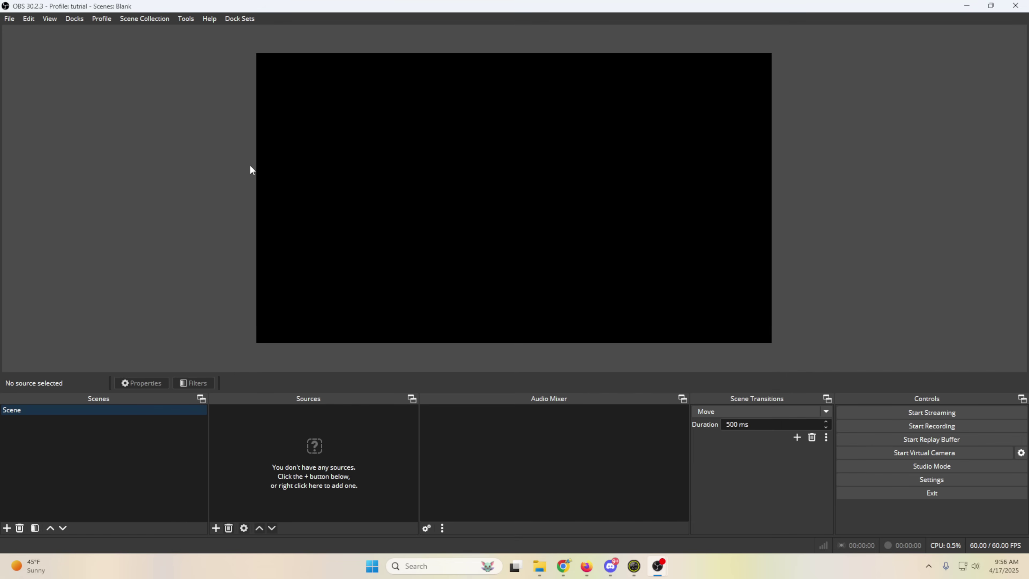
click(9, 20)
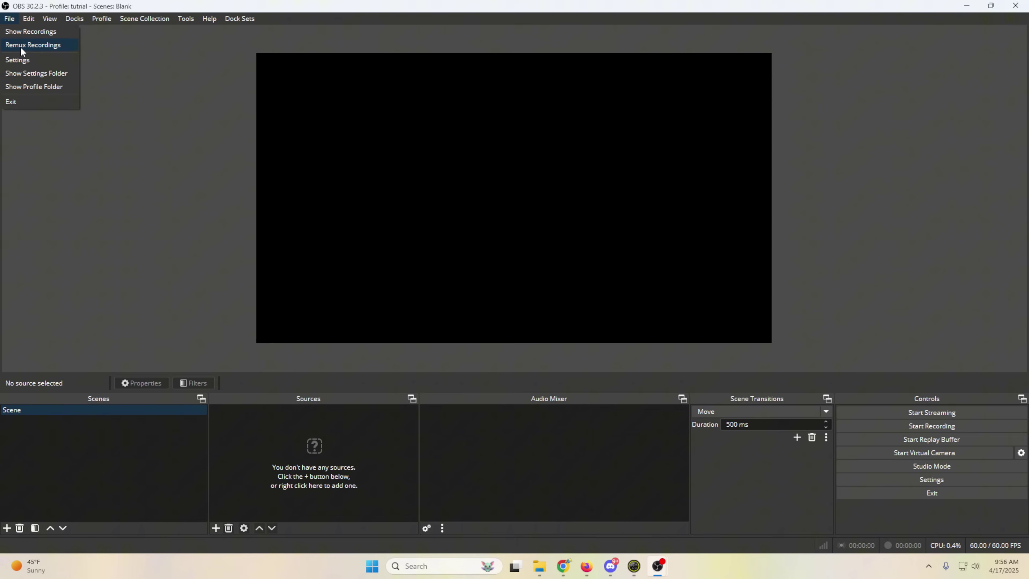
click(162, 261)
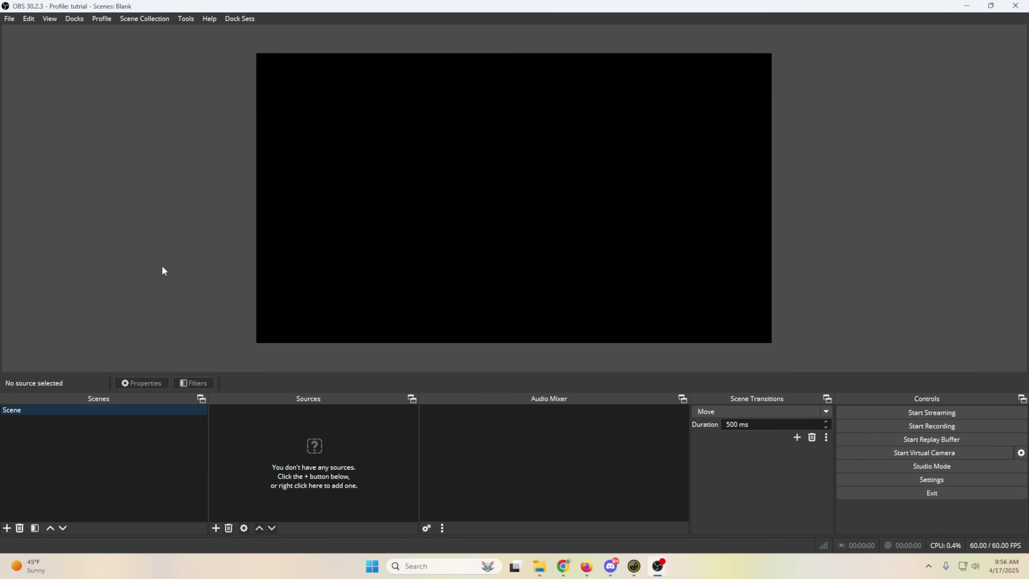
Reopen Settings and scroll through the recording encoder settings
click(891, 479)
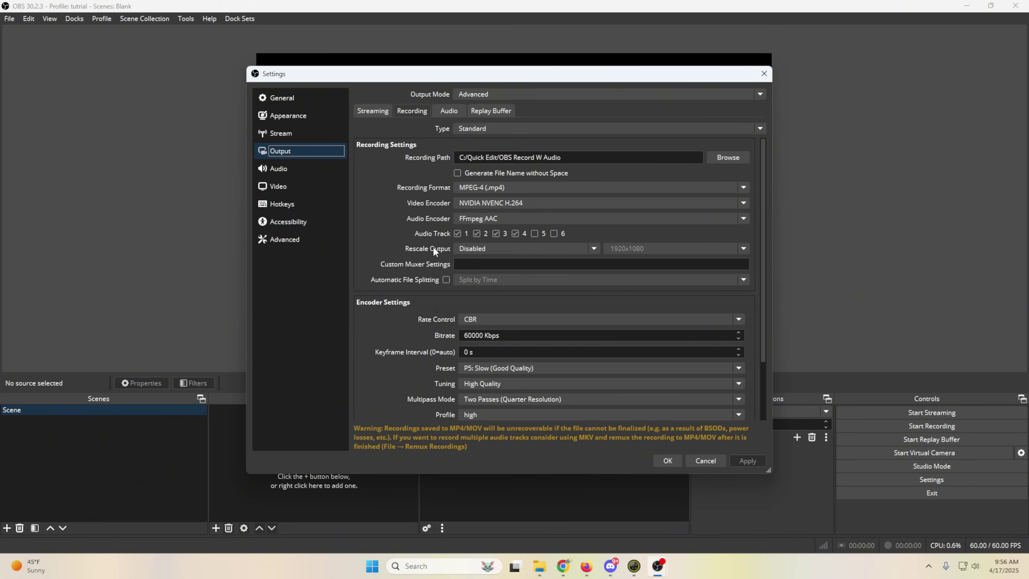
scroll(376, 291, down, 1)
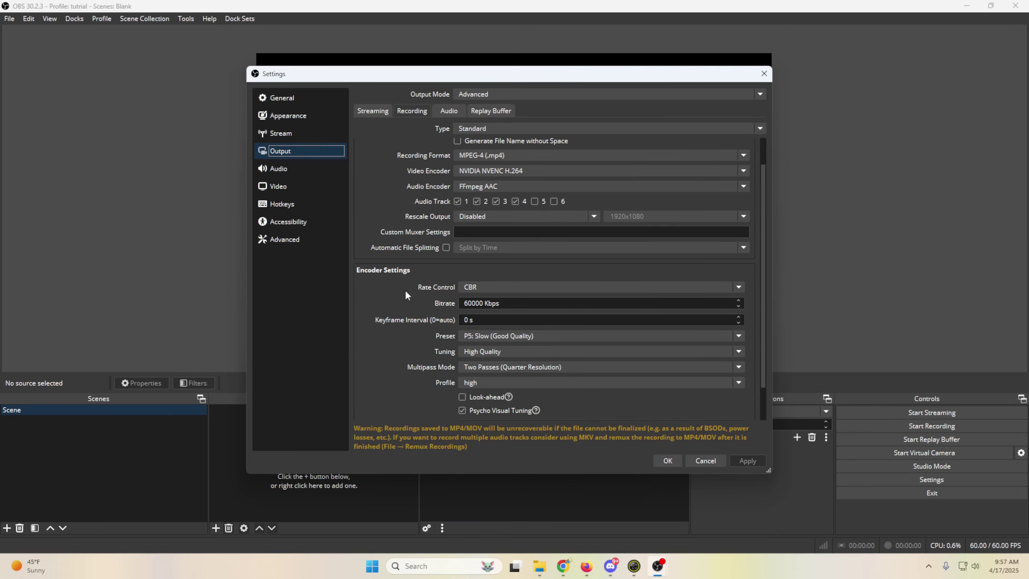
scroll(437, 291, down, 1)
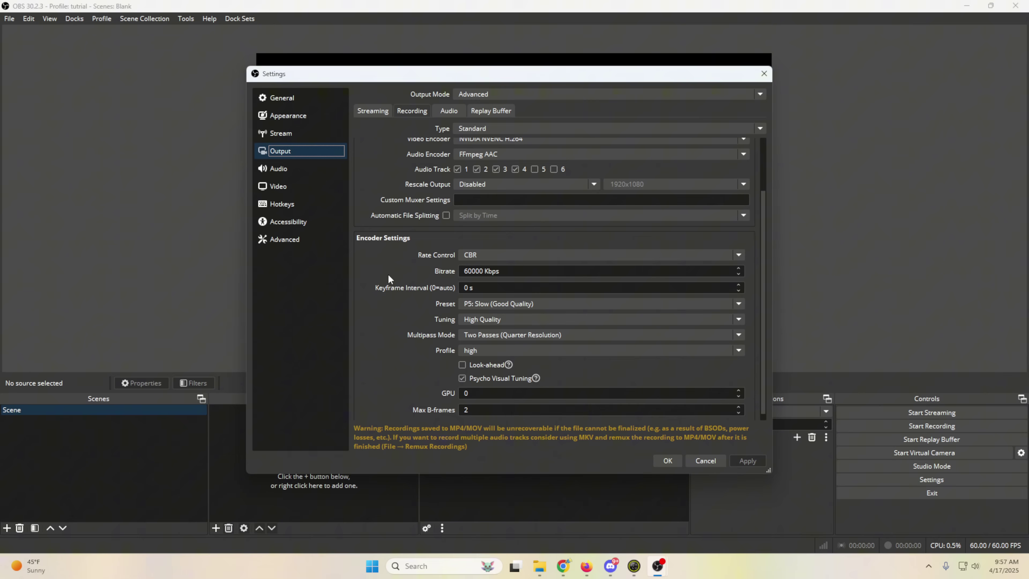
Set the Video base canvas resolution to 3840x2160
click(276, 185)
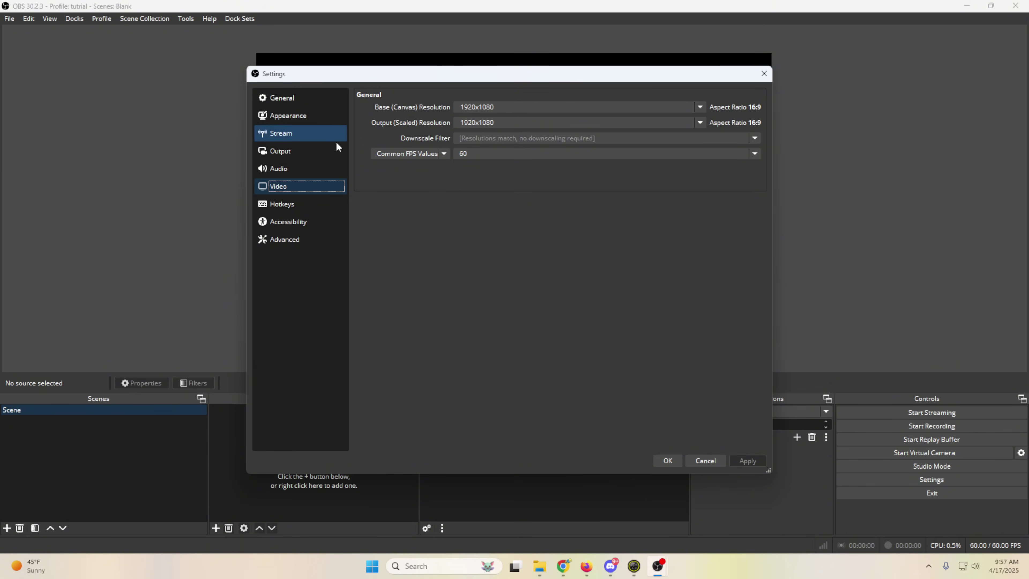
click(290, 153)
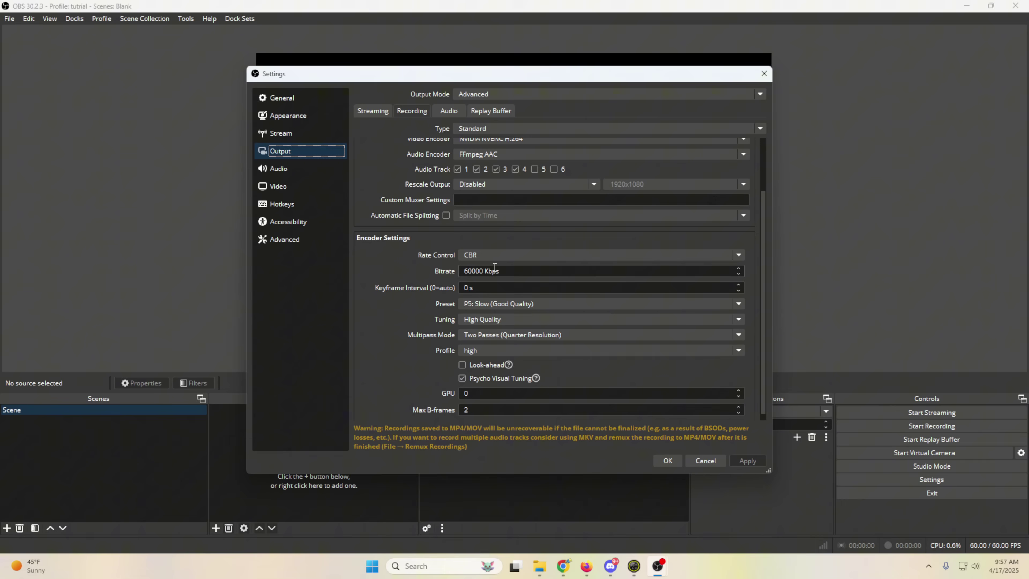
click(287, 190)
click(700, 107)
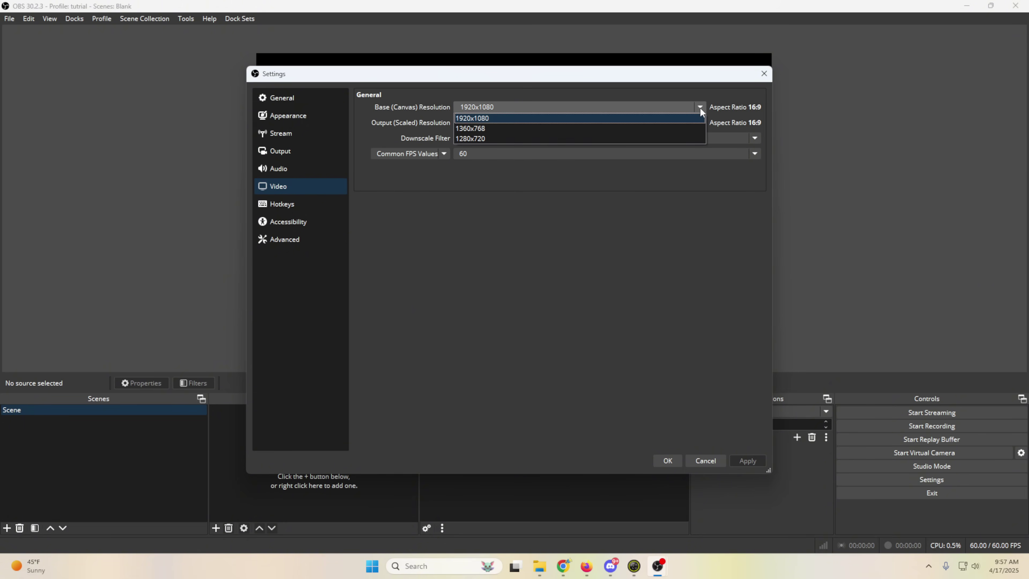
click(700, 107)
click(698, 107)
click(513, 118)
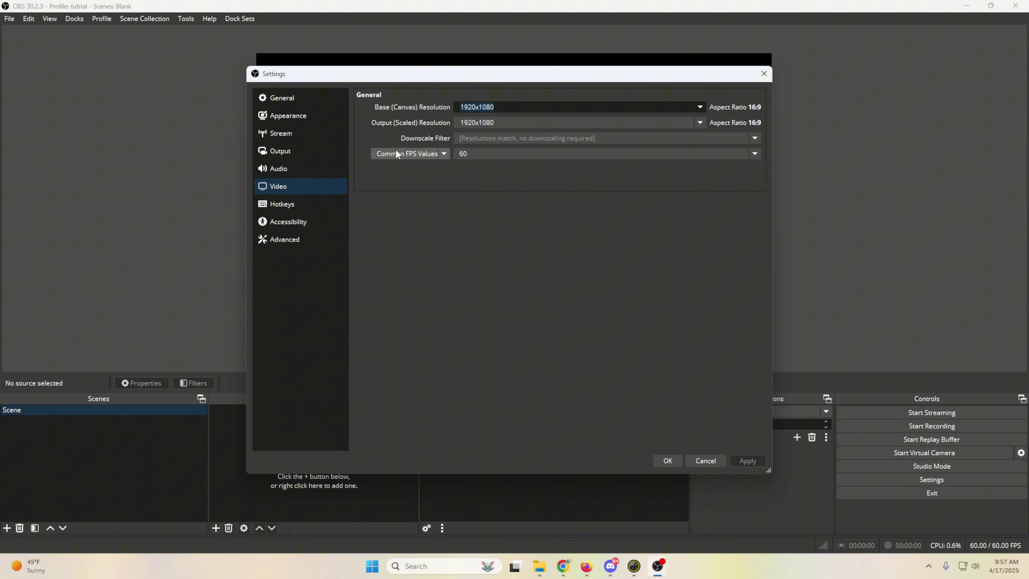
text(3840x2160)
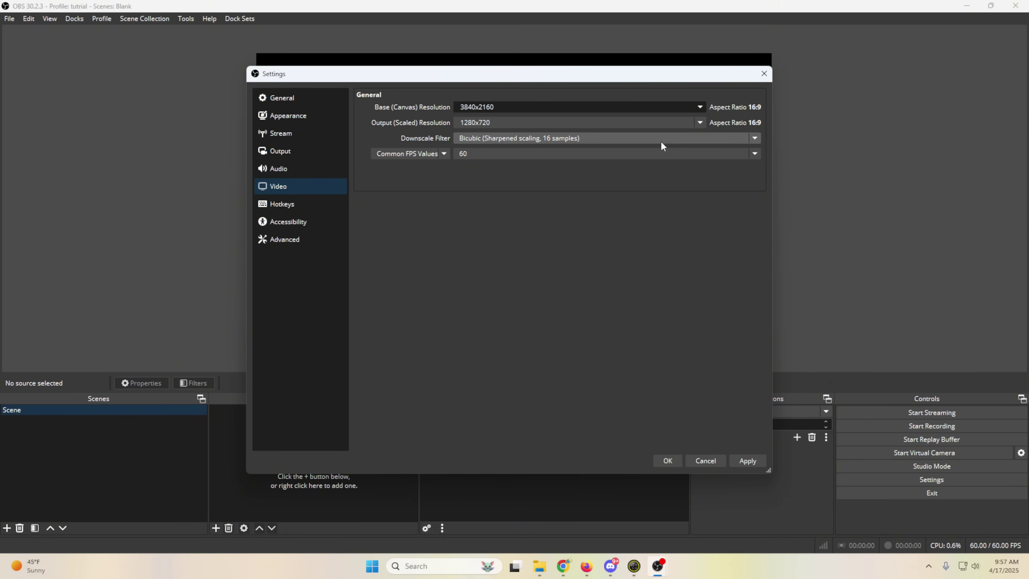
Set output resolution to 3840x2160 and frame rate to 24 NTSC, then apply
click(697, 121)
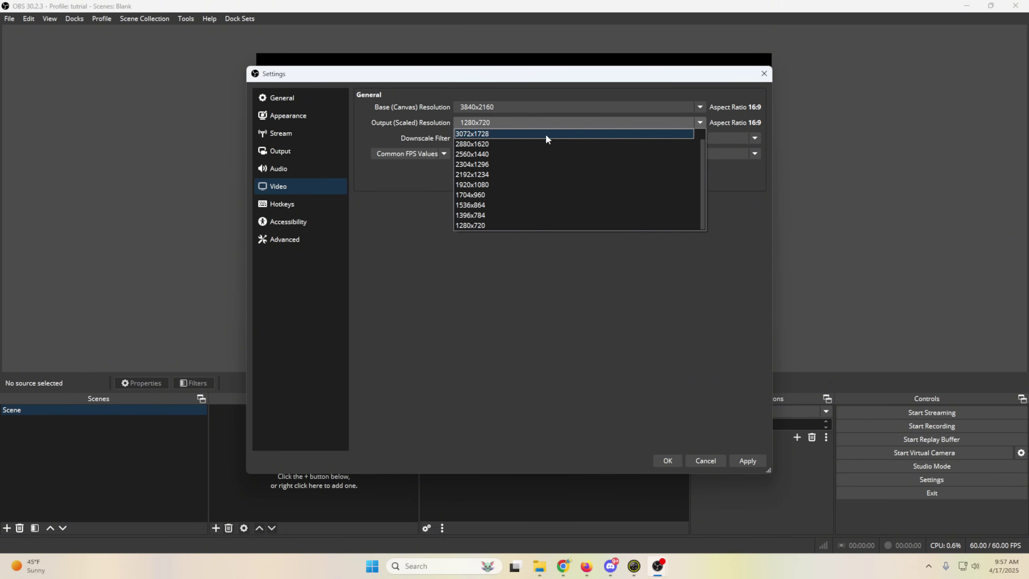
scroll(543, 134, up, 1)
click(543, 135)
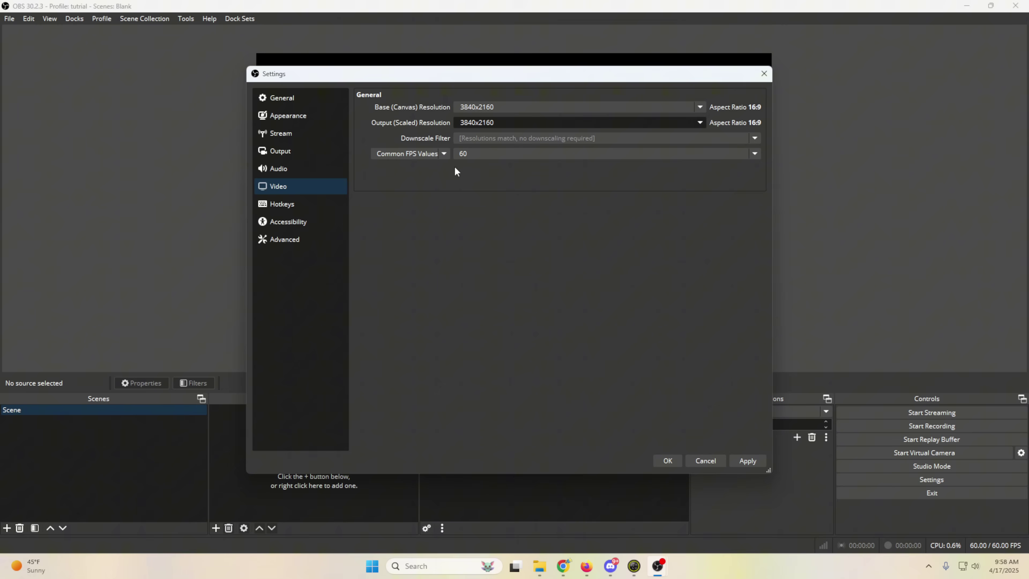
click(751, 155)
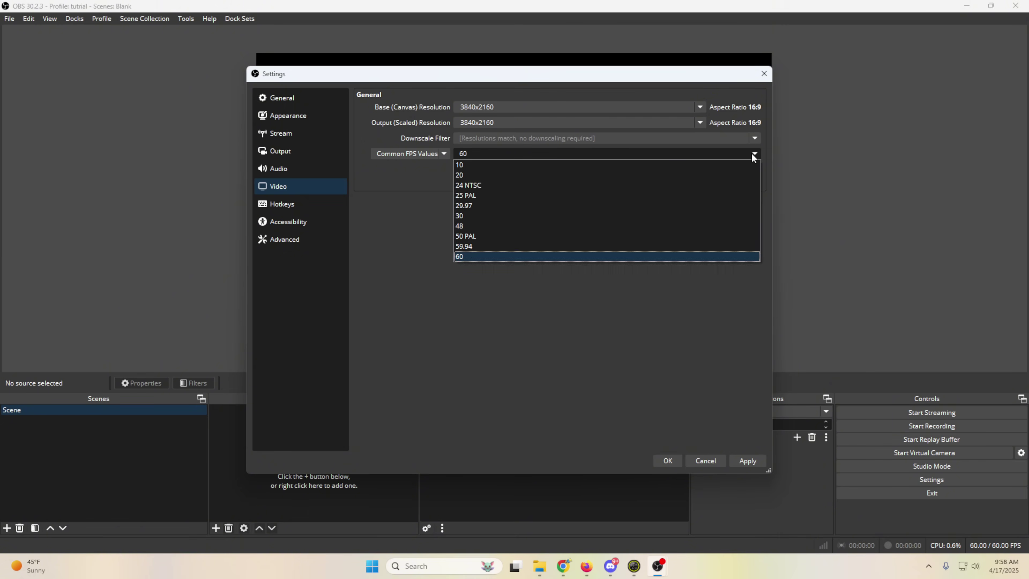
click(599, 183)
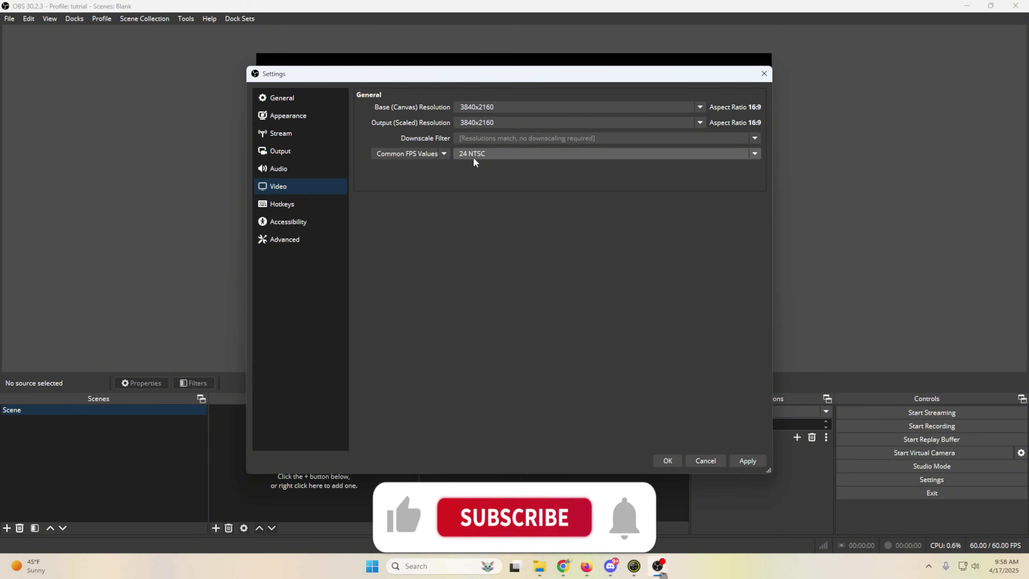
click(757, 152)
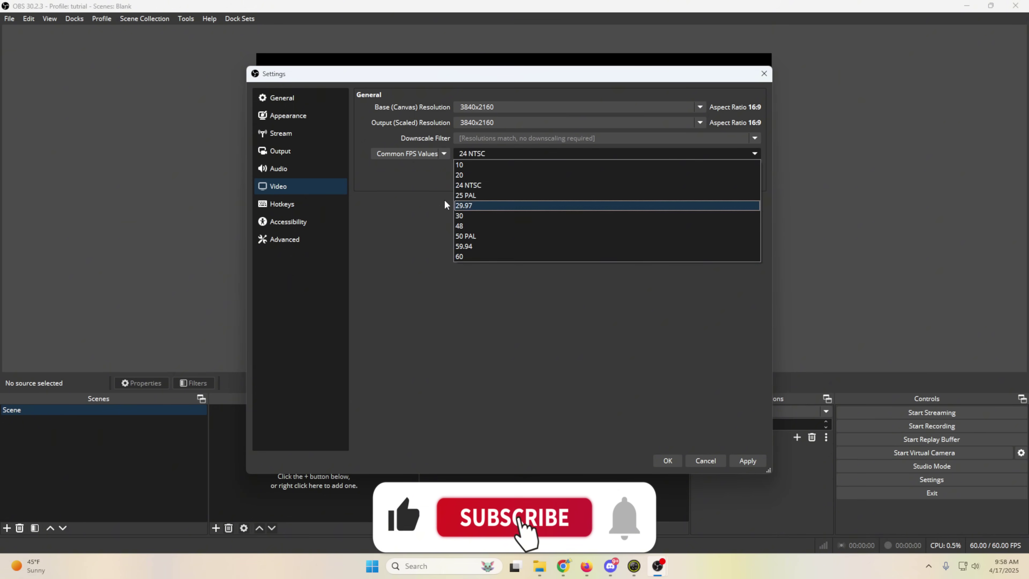
click(399, 187)
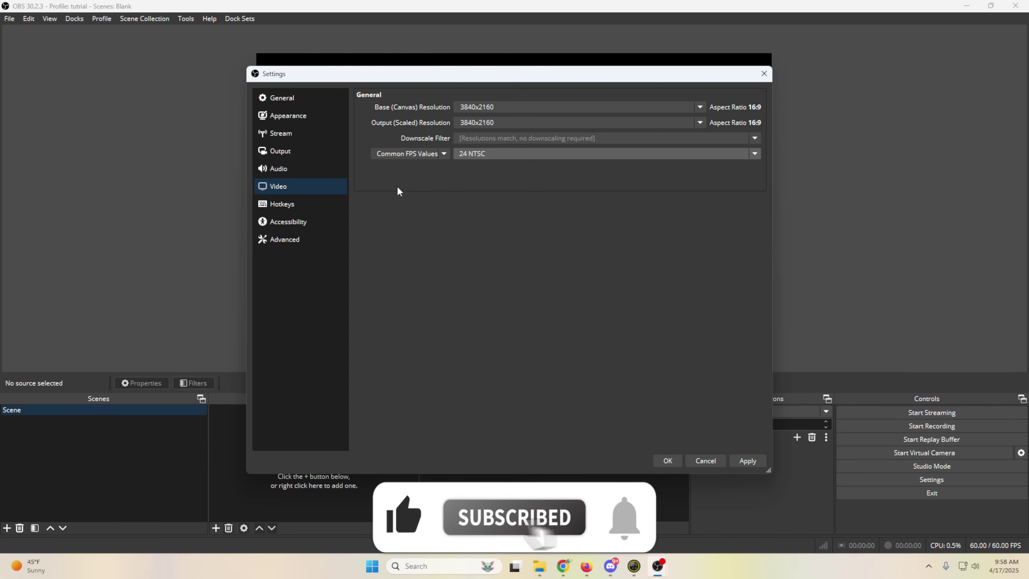
click(747, 462)
Move the Settings window toward the lower right and close it with OK
click(280, 151)
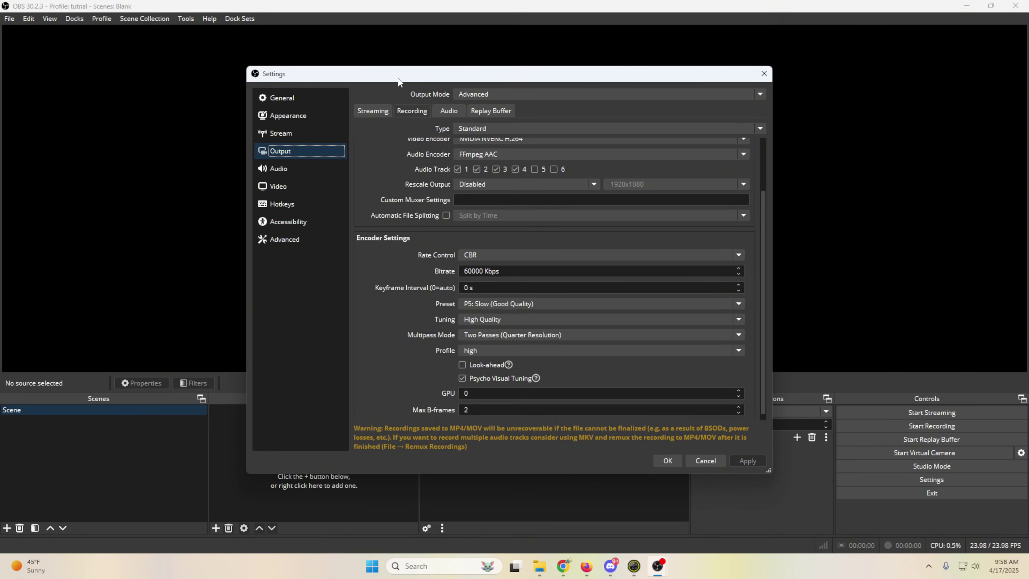
drag(399, 80, 546, 162)
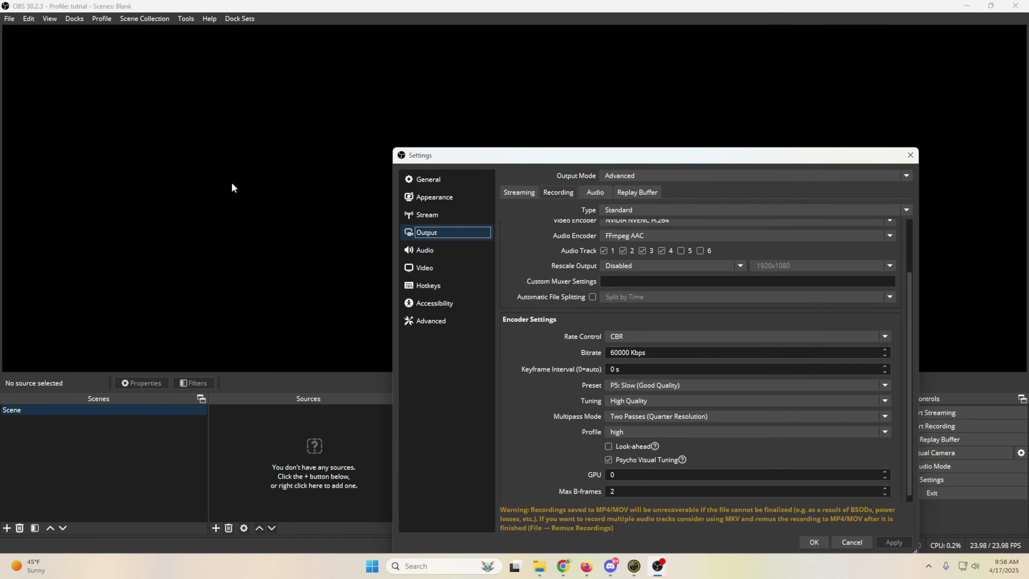
click(814, 542)
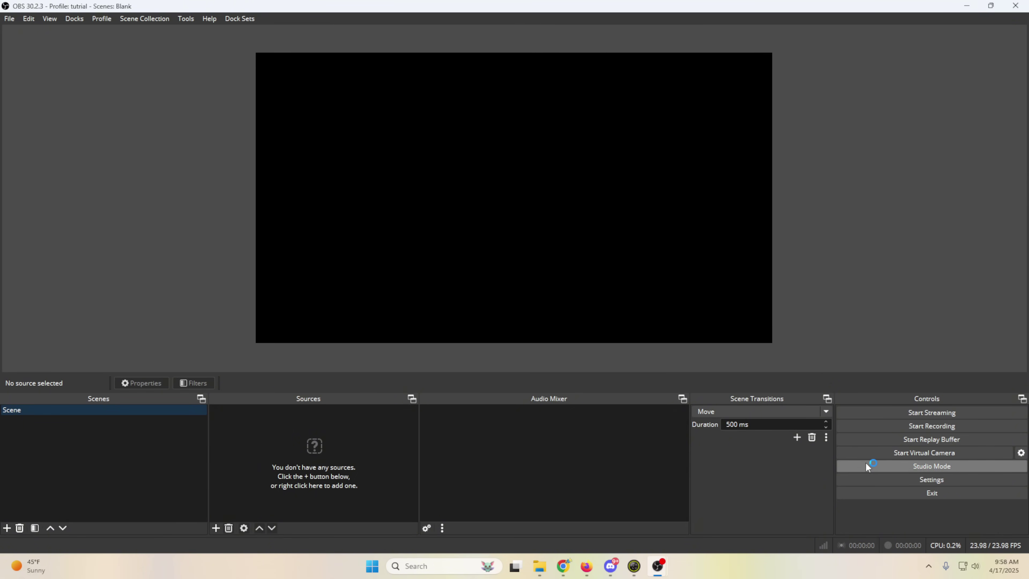
Reopen Output > Recording and set rate control to CBR at 60000 Kbps
click(891, 480)
click(280, 151)
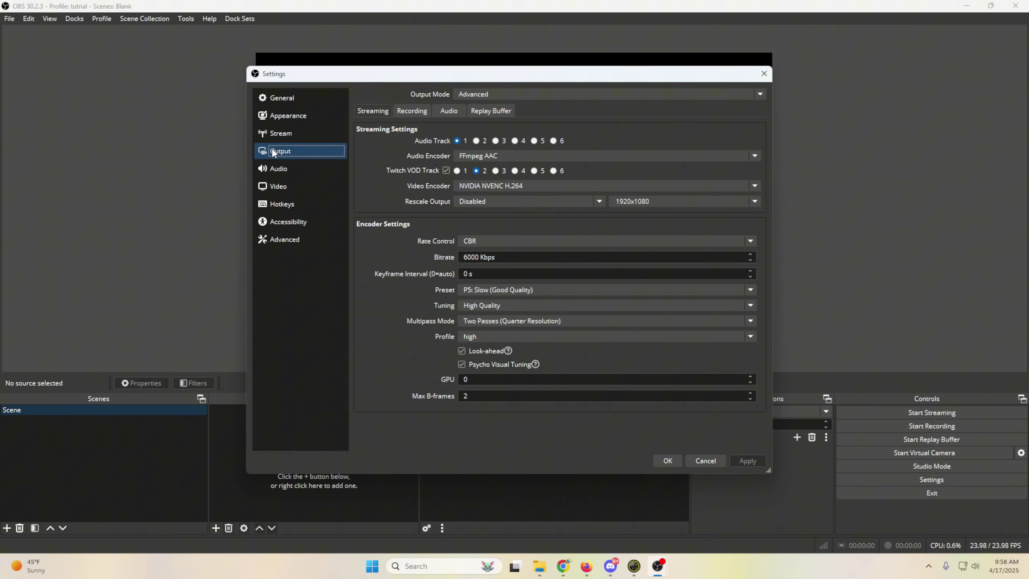
click(410, 111)
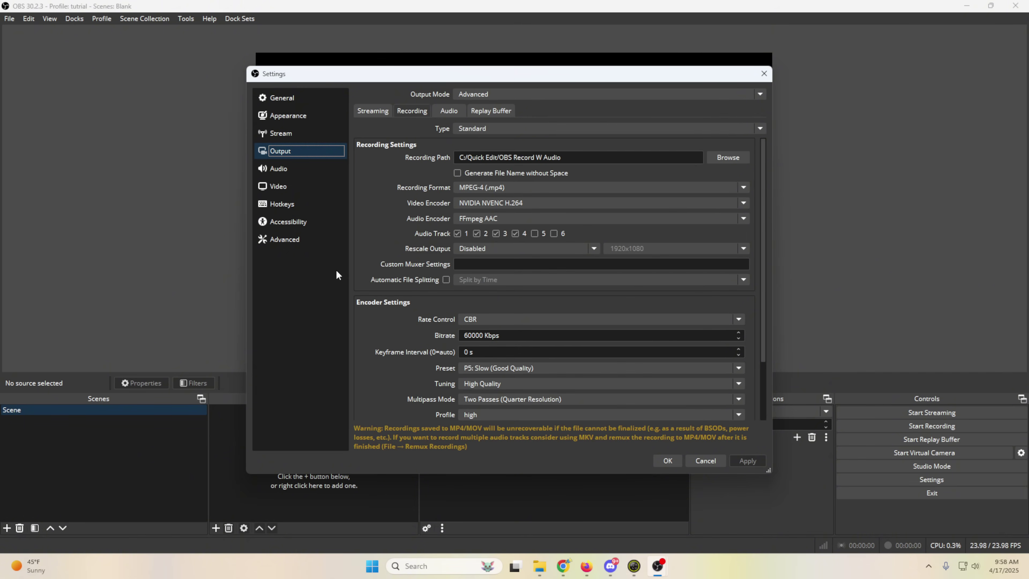
scroll(496, 248, down, 3)
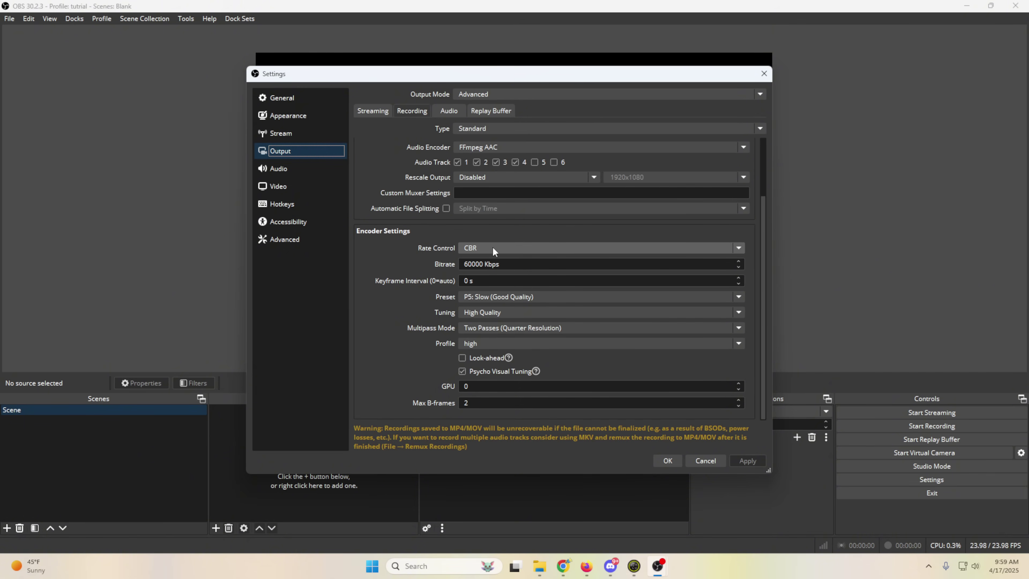
click(525, 248)
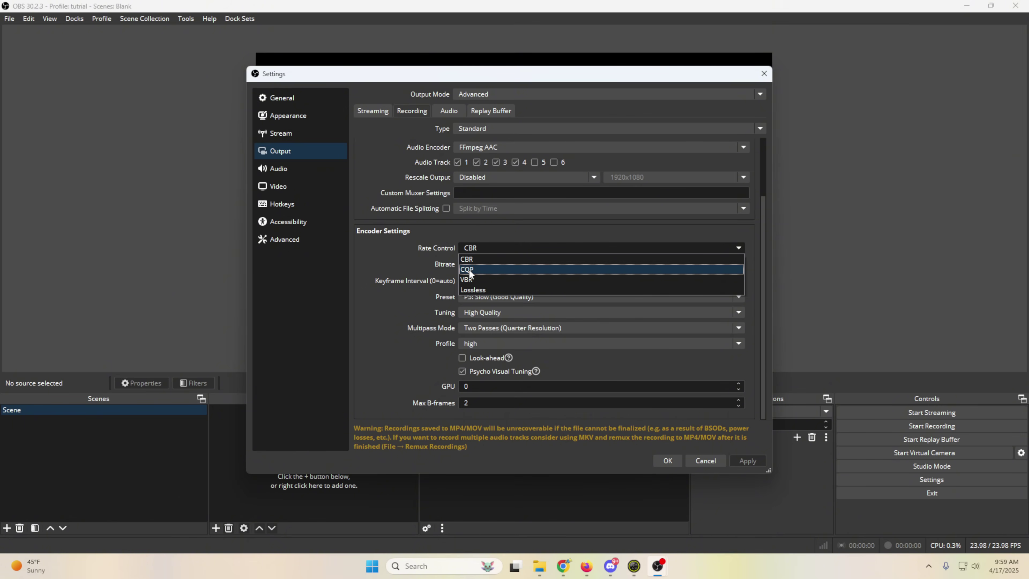
click(486, 270)
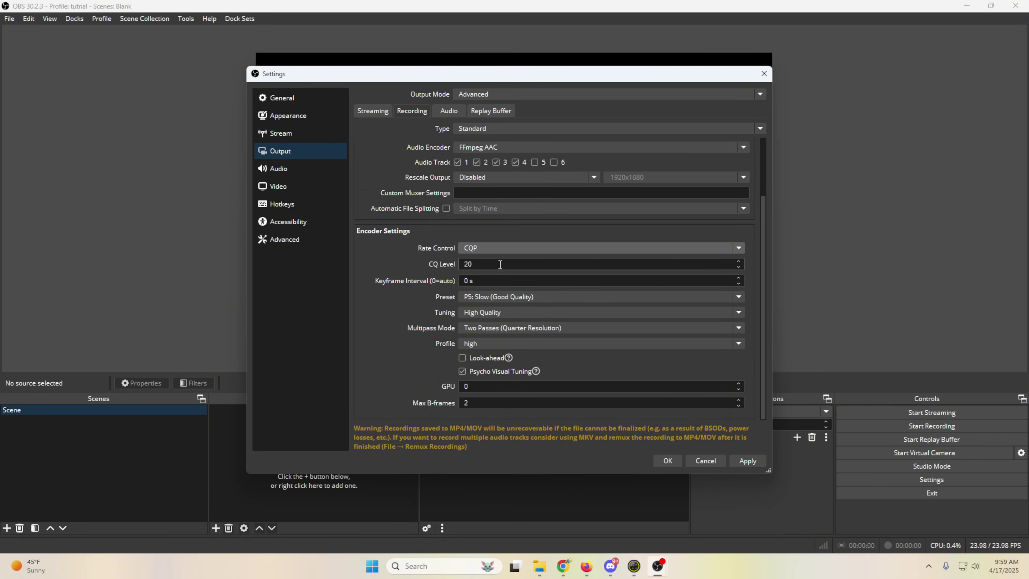
click(506, 248)
click(491, 262)
scroll(394, 309, up, 2)
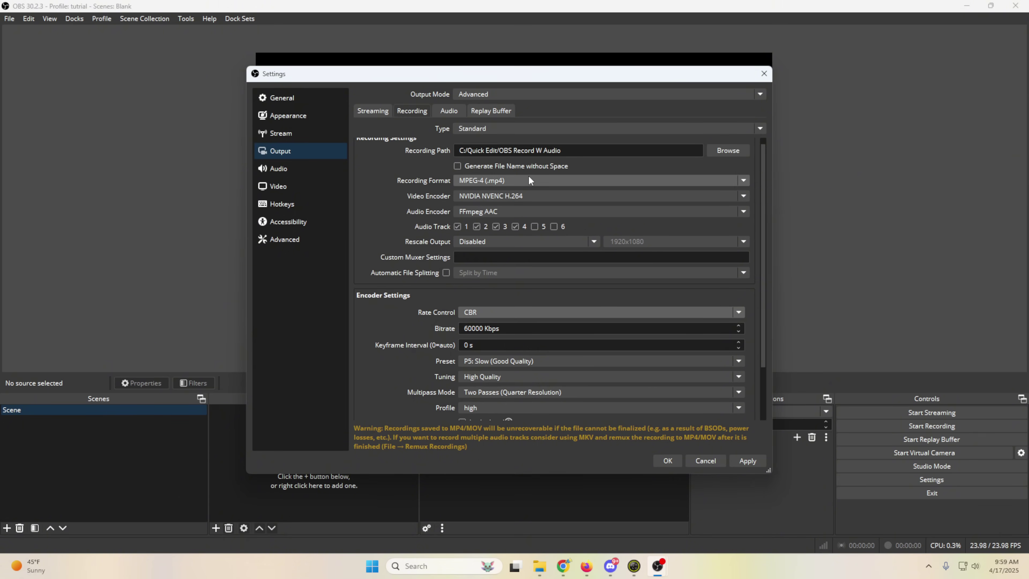
Switch the recording encoder to x264 with a 60000 Kbps bitrate
click(518, 196)
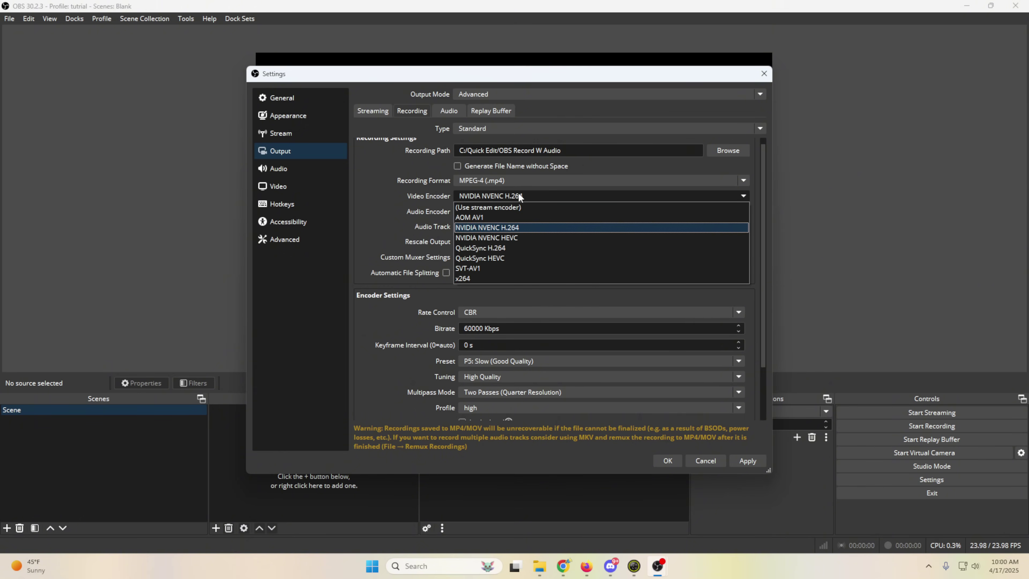
click(488, 278)
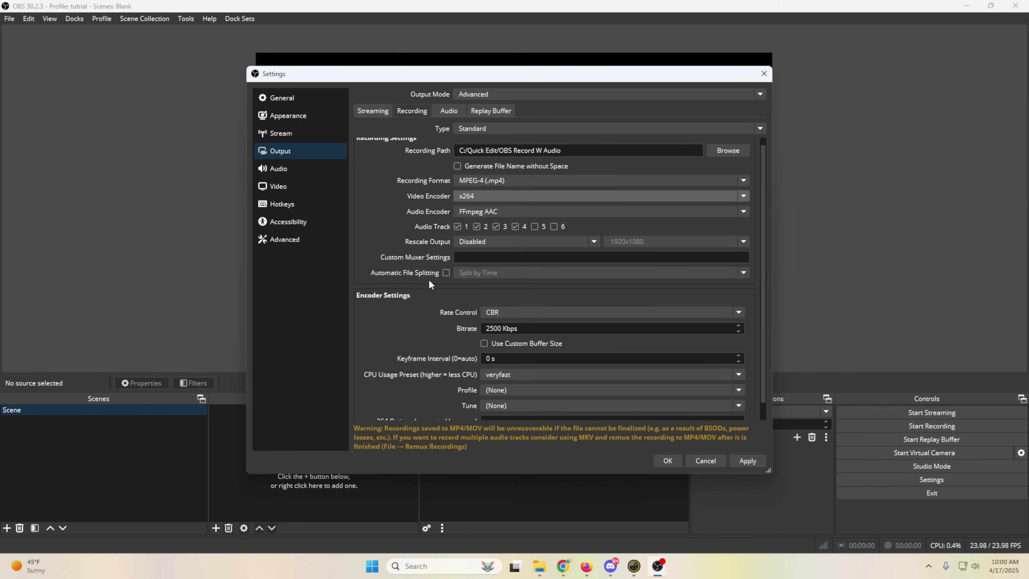
scroll(415, 282, down, 1)
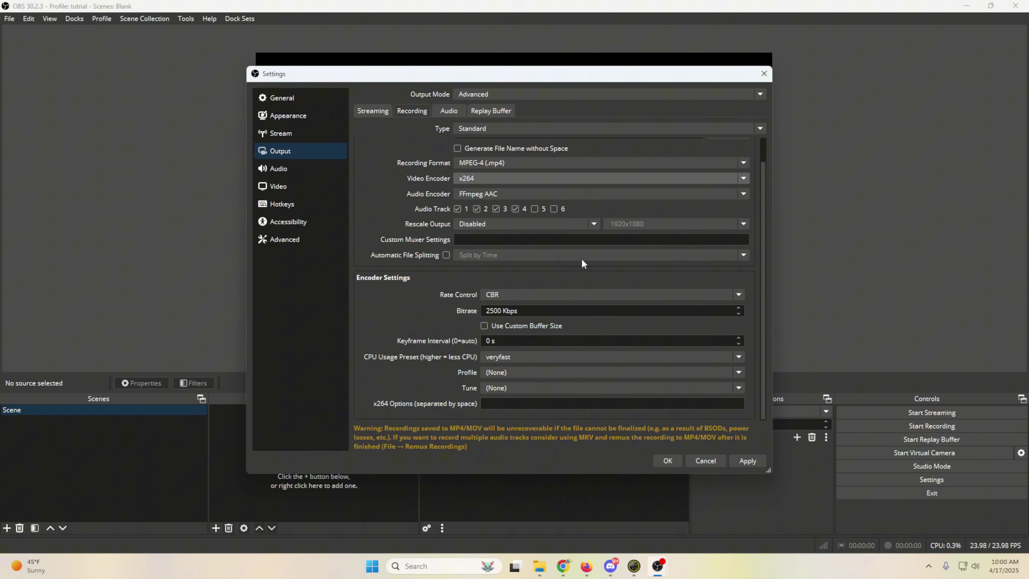
double_click(501, 311)
text(60000)
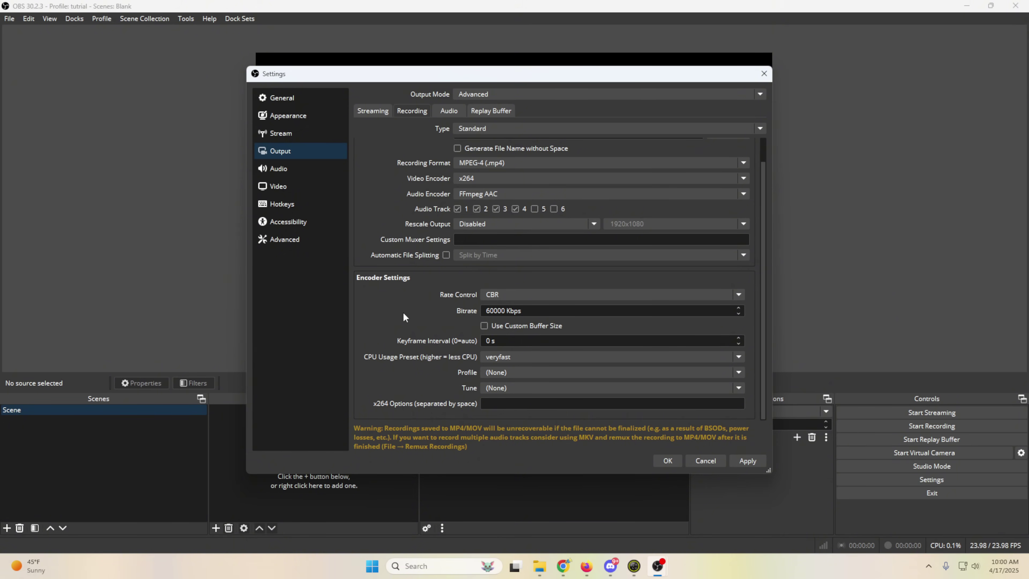
Keep CPU preset veryfast, set profile to high and tune to film
click(510, 357)
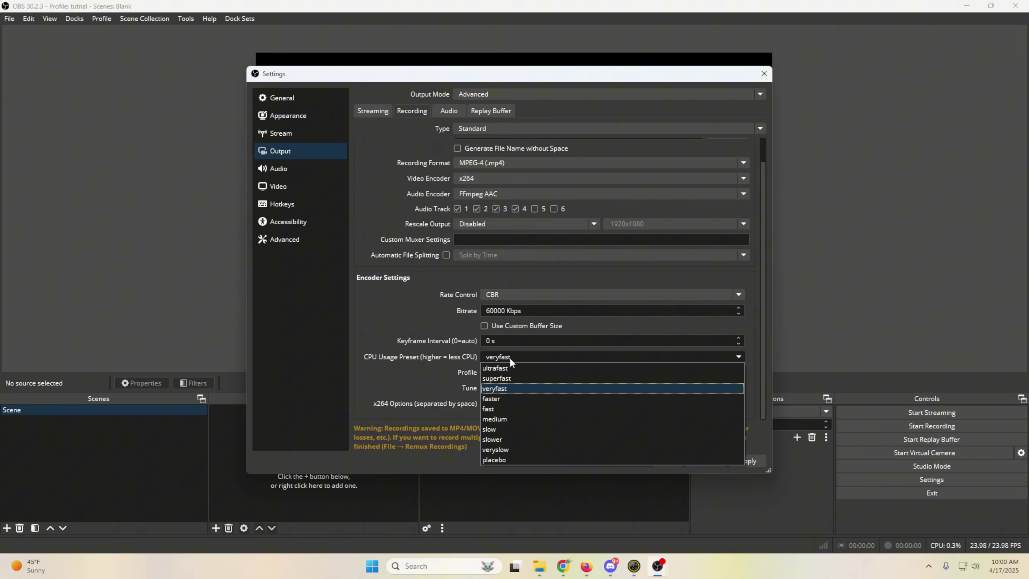
click(496, 389)
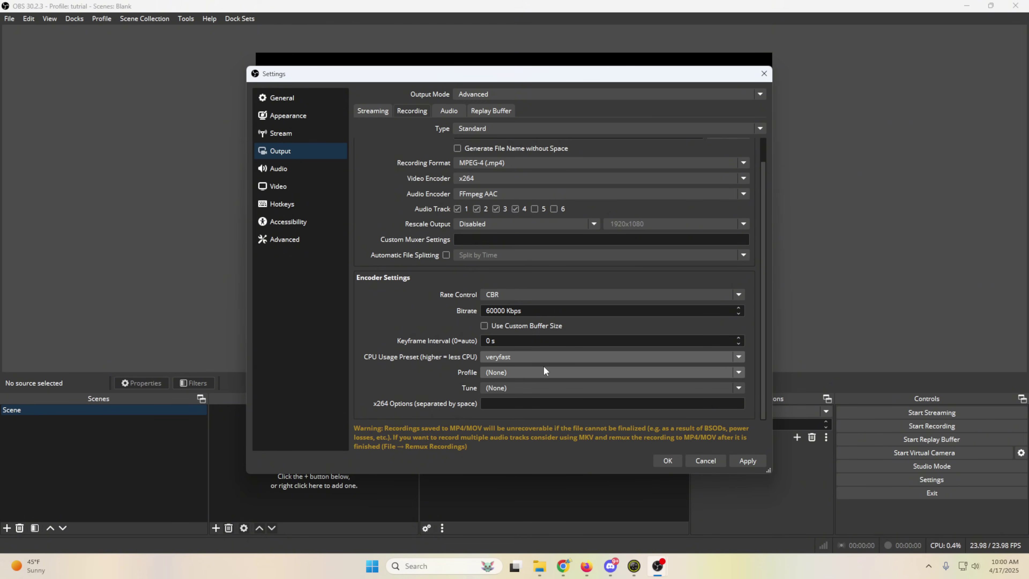
click(531, 372)
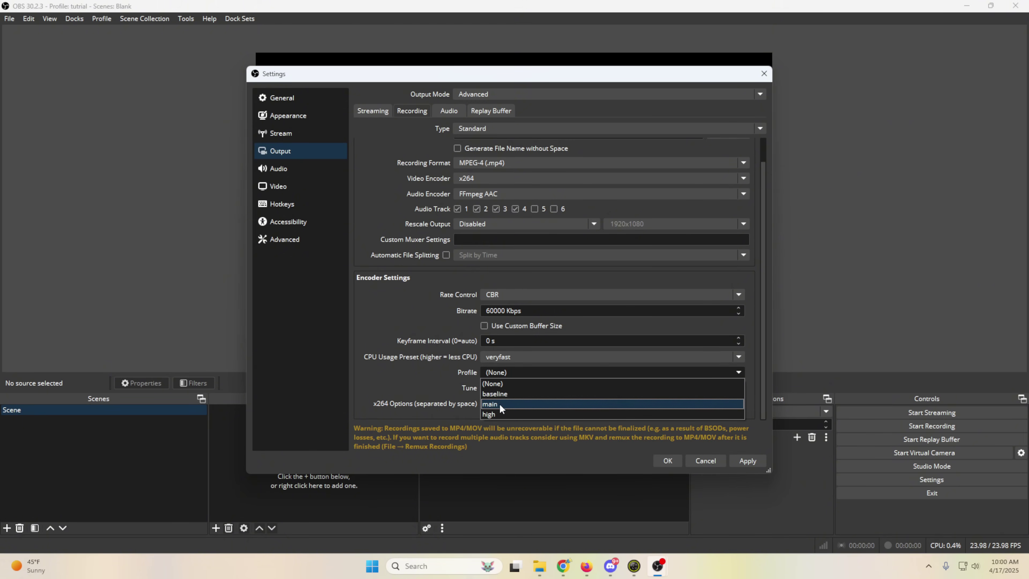
click(499, 413)
click(497, 384)
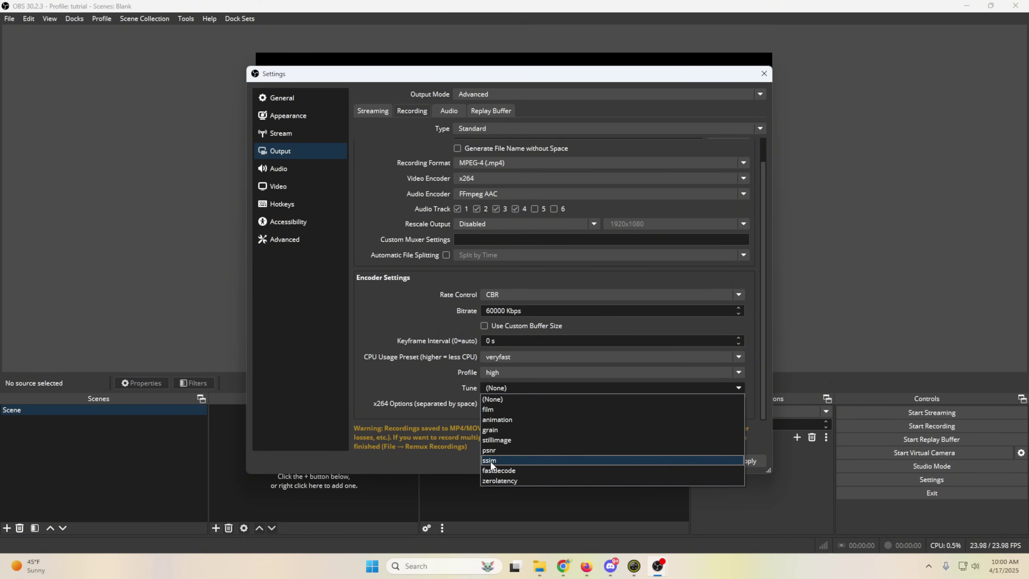
click(497, 408)
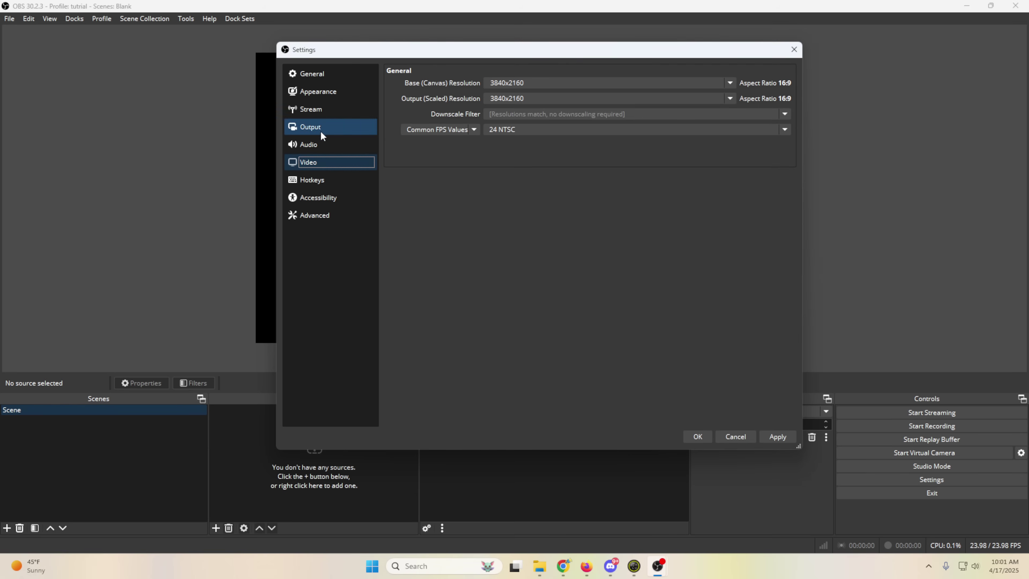
Return to the Output page and save the settings with OK, closing Settings
click(319, 128)
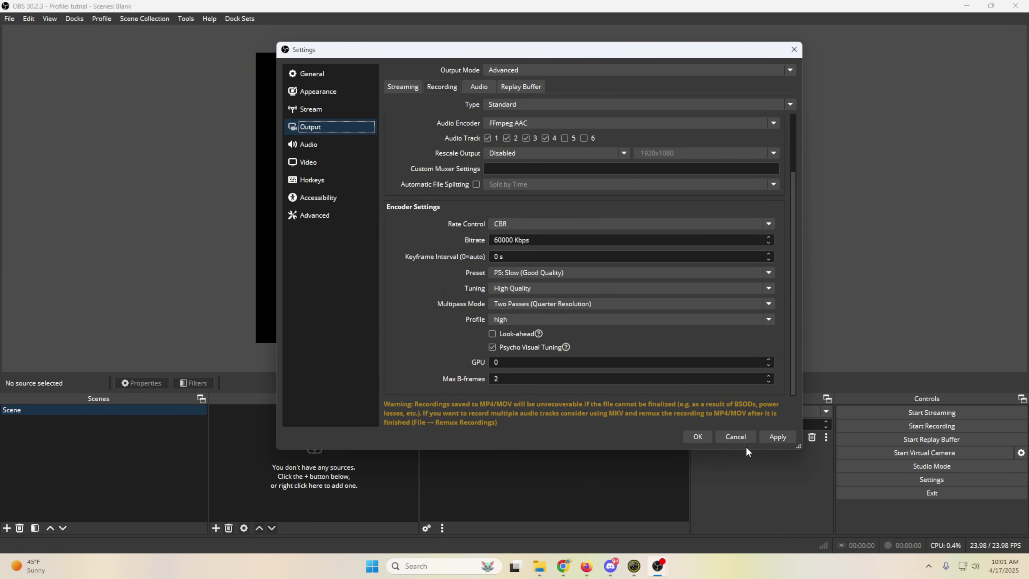
click(698, 437)
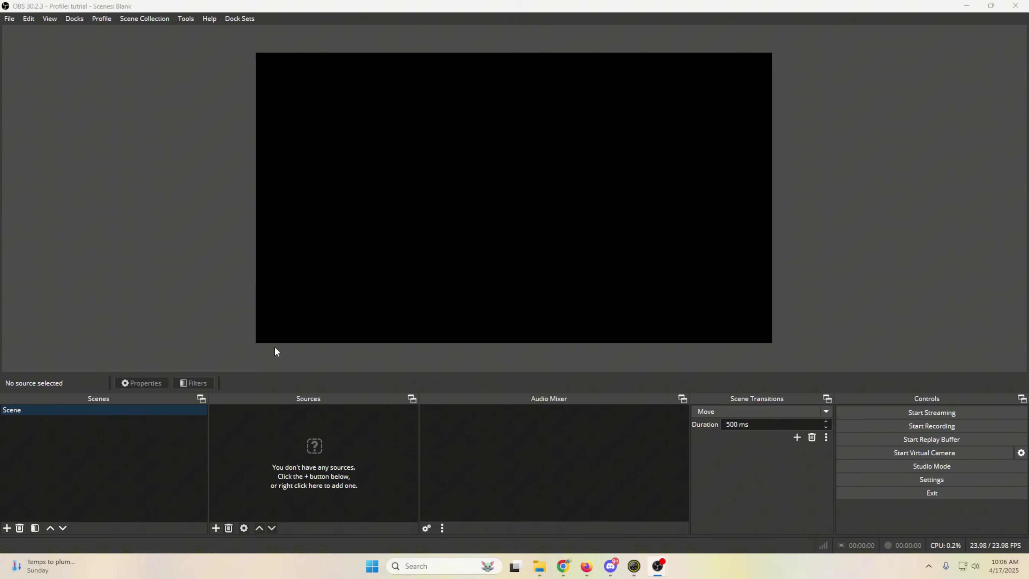
Add a Display Capture source set to capture the SANYO LCD monitor
click(215, 528)
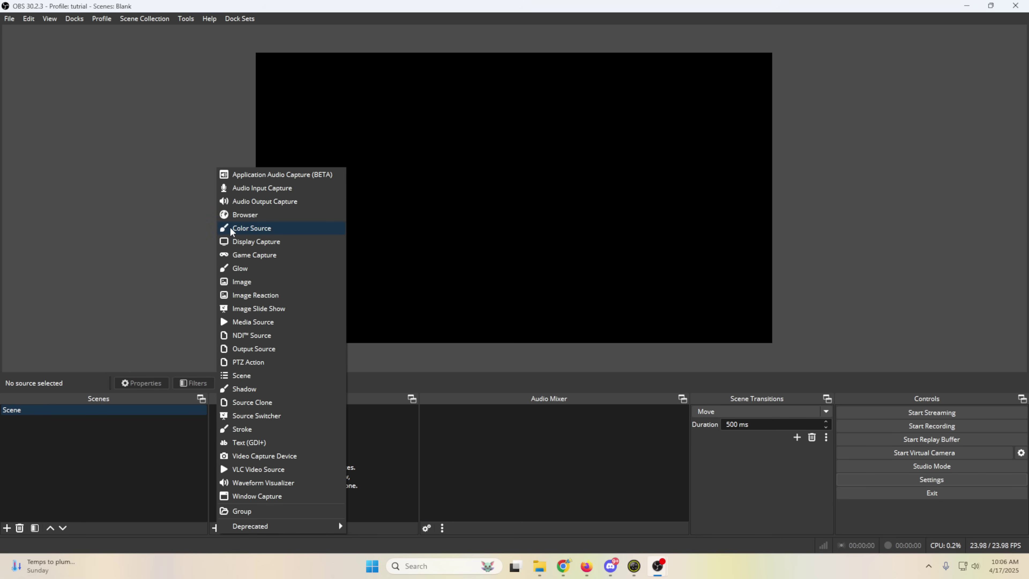
click(235, 242)
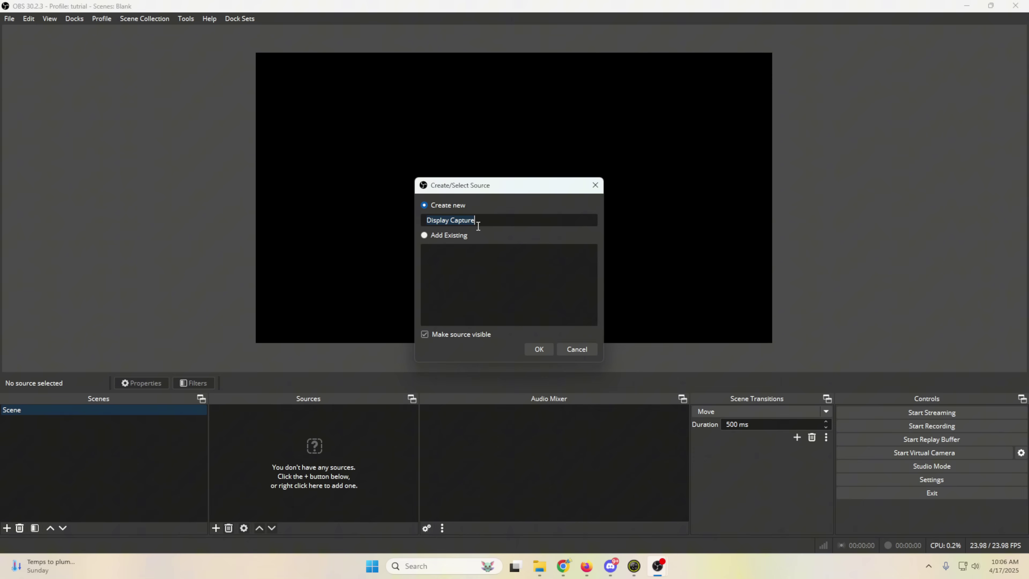
click(537, 349)
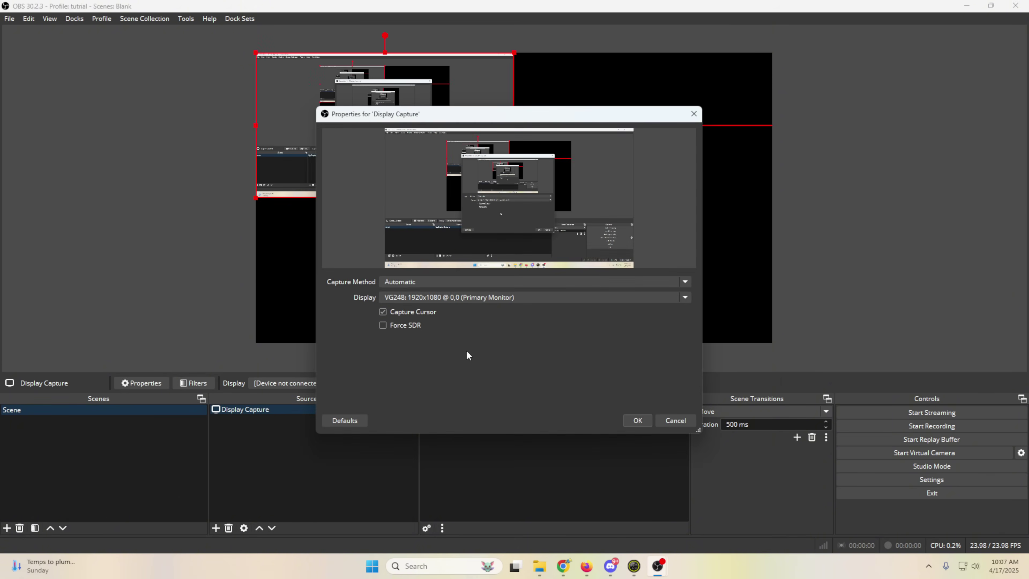
click(667, 297)
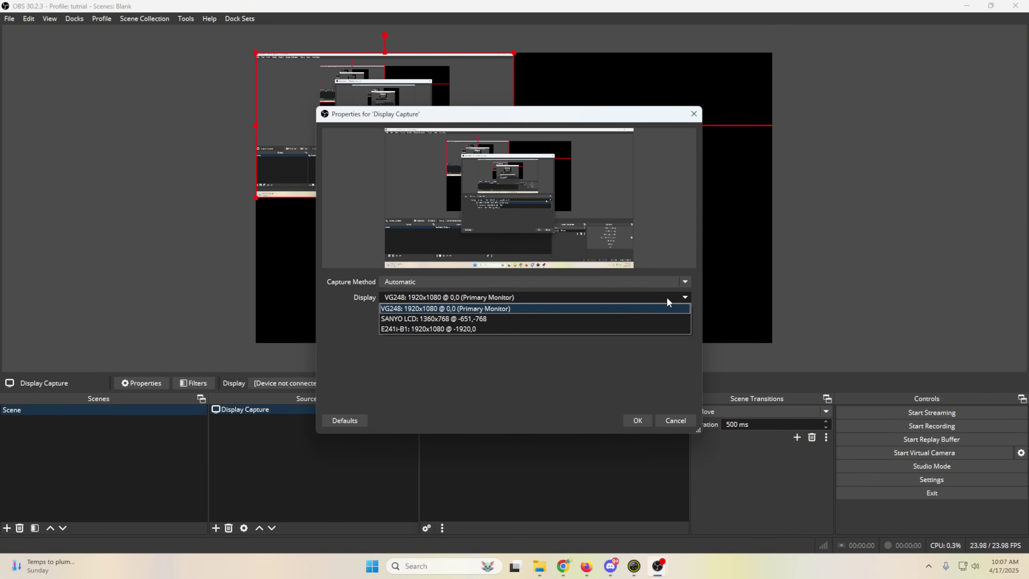
click(443, 320)
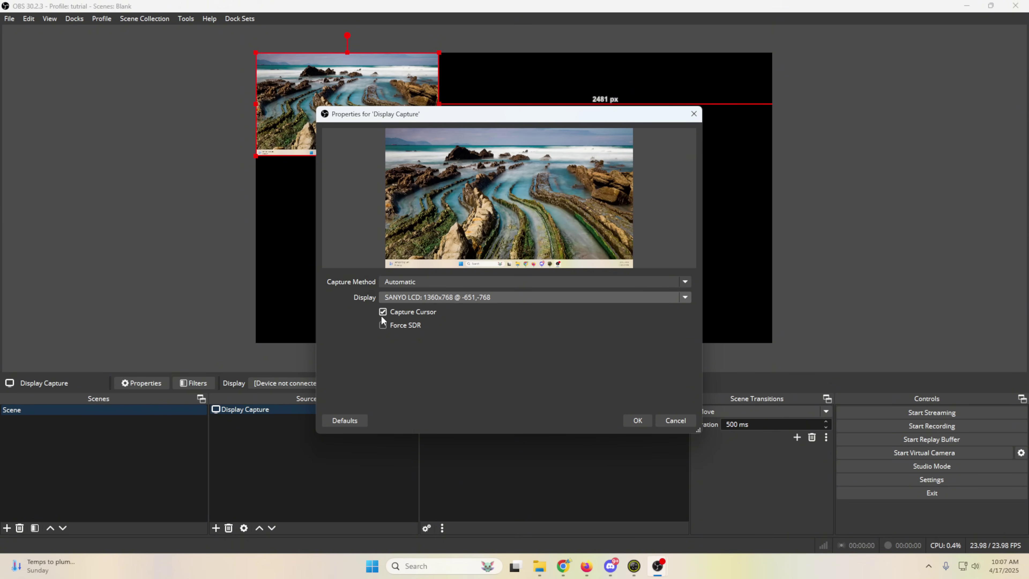
Stretch the display capture to fill the canvas and move the browser onto the captured monitor
click(638, 421)
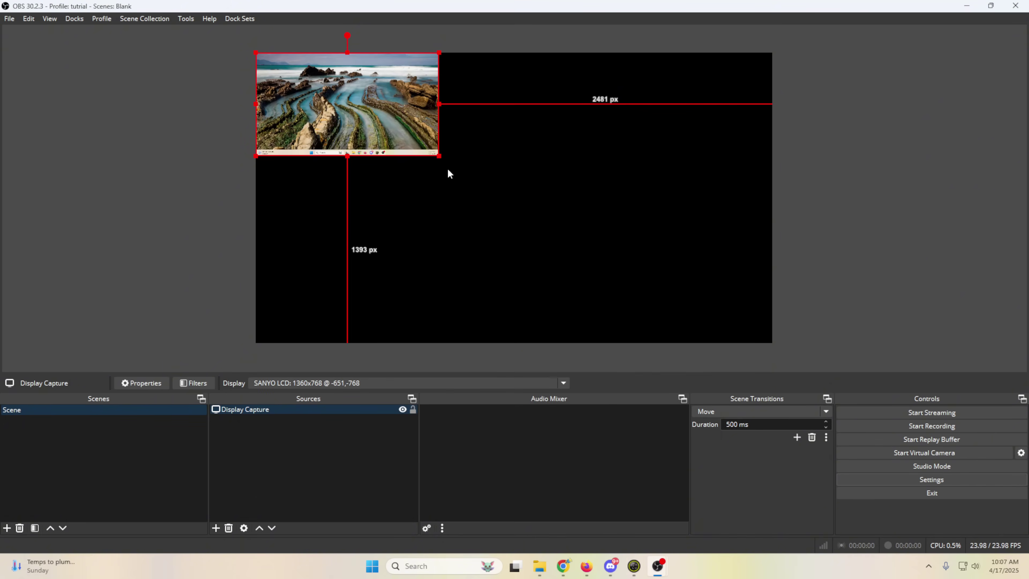
drag(436, 161, 645, 347)
drag(760, 200, 778, 200)
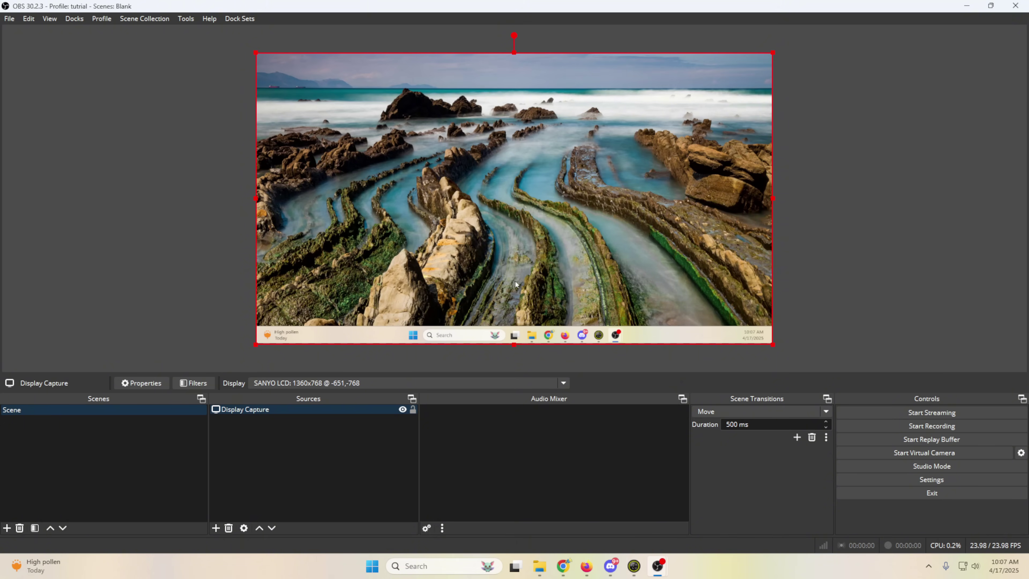
key(alt+Tab)
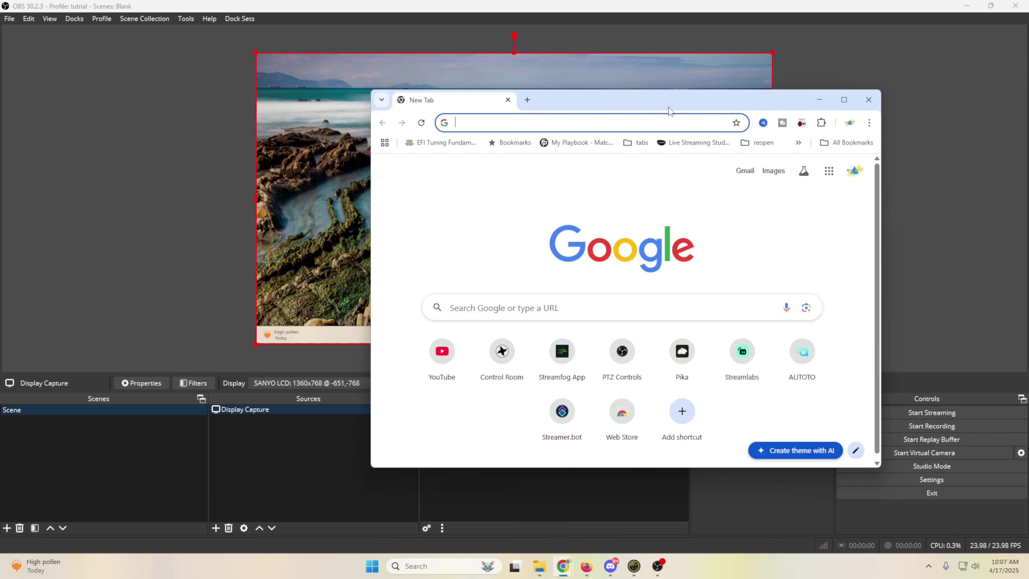
drag(670, 110, 534, 55)
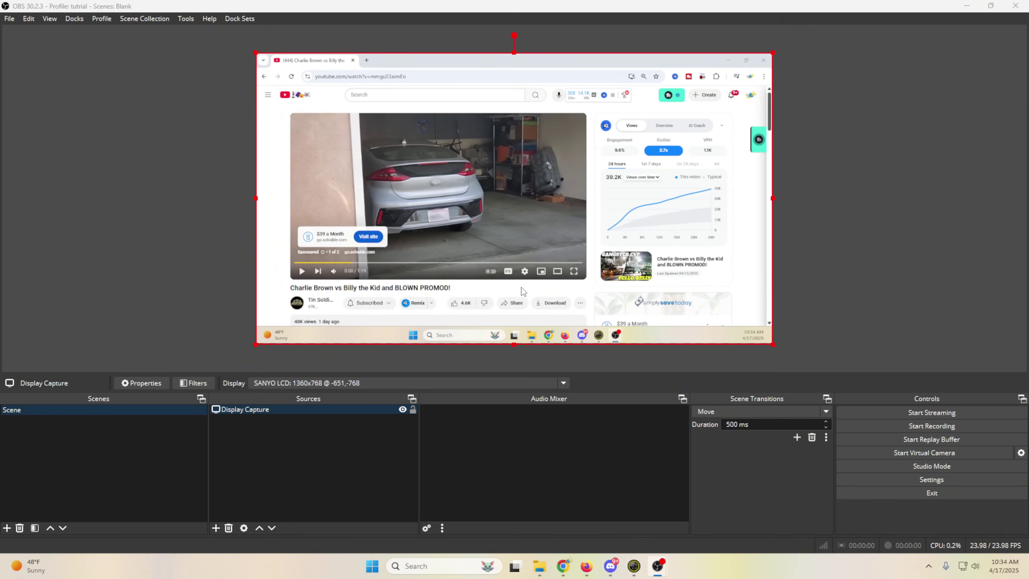
Check the audio settings and close Settings unchanged
click(881, 478)
click(306, 166)
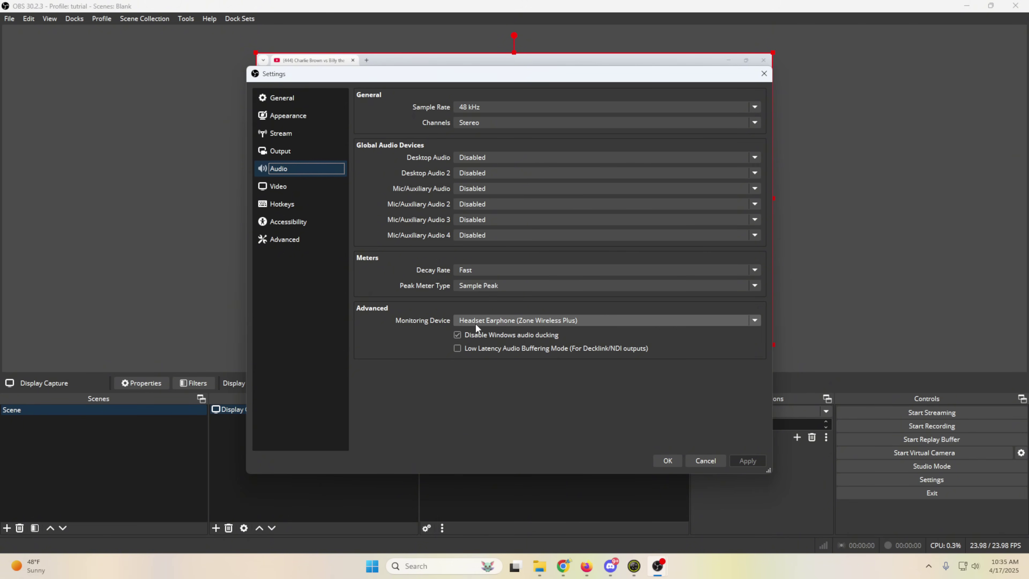
click(666, 461)
Switch the system sound output to the Headset Earphone
click(977, 567)
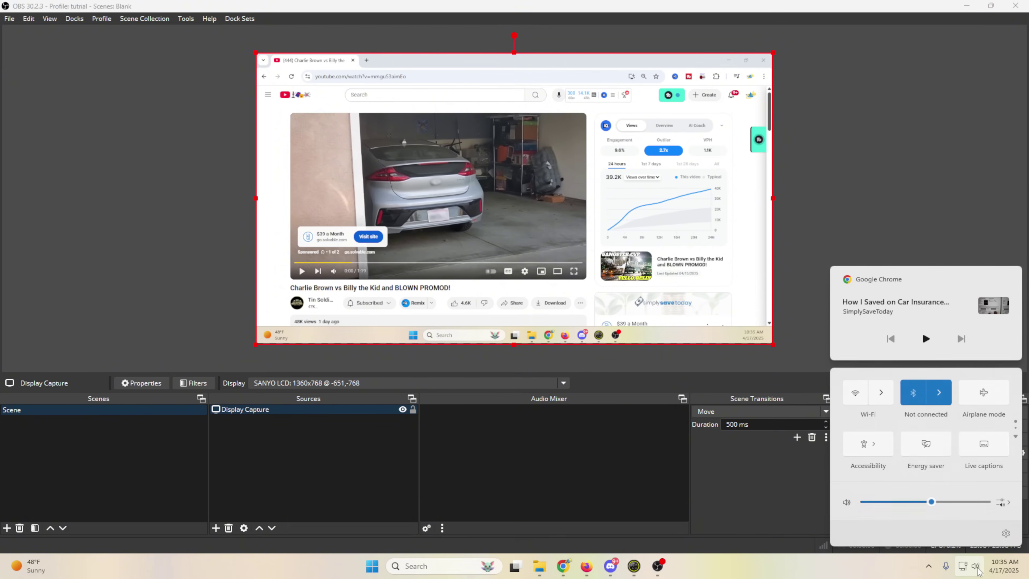
click(1004, 507)
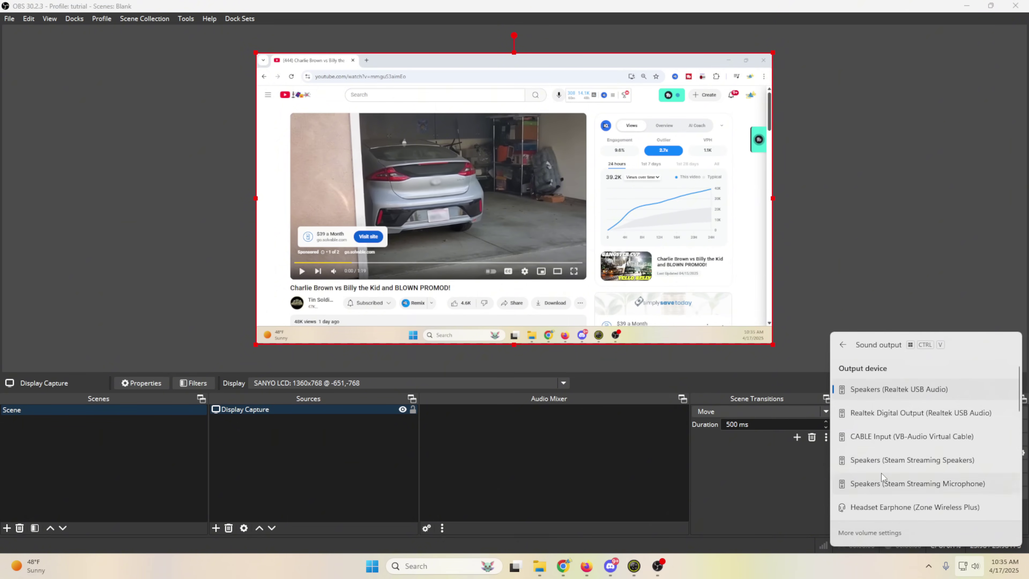
scroll(890, 458, down, 2)
click(889, 459)
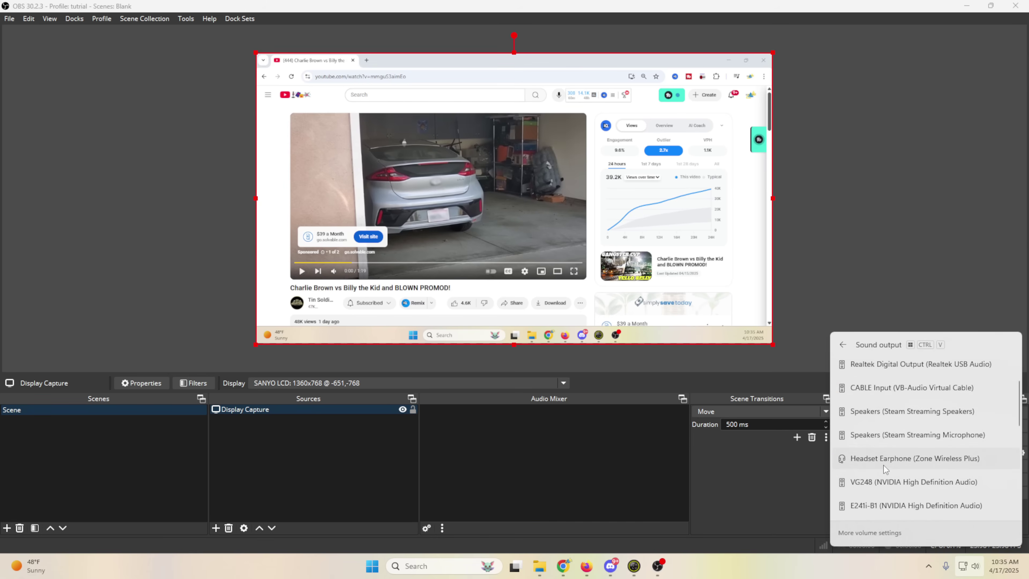
click(807, 563)
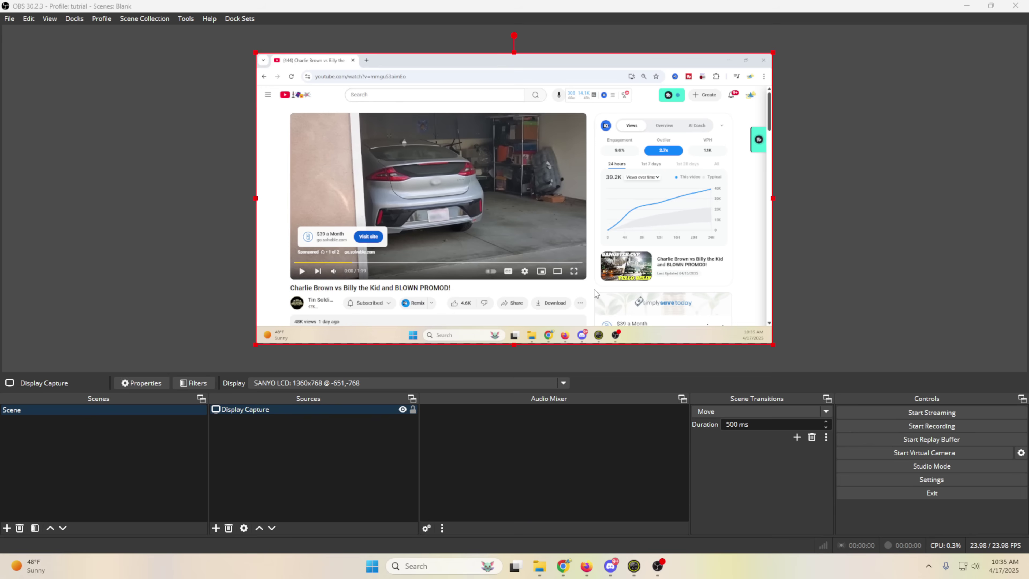
Play the YouTube video past its ad and bring up the source type list
click(428, 202)
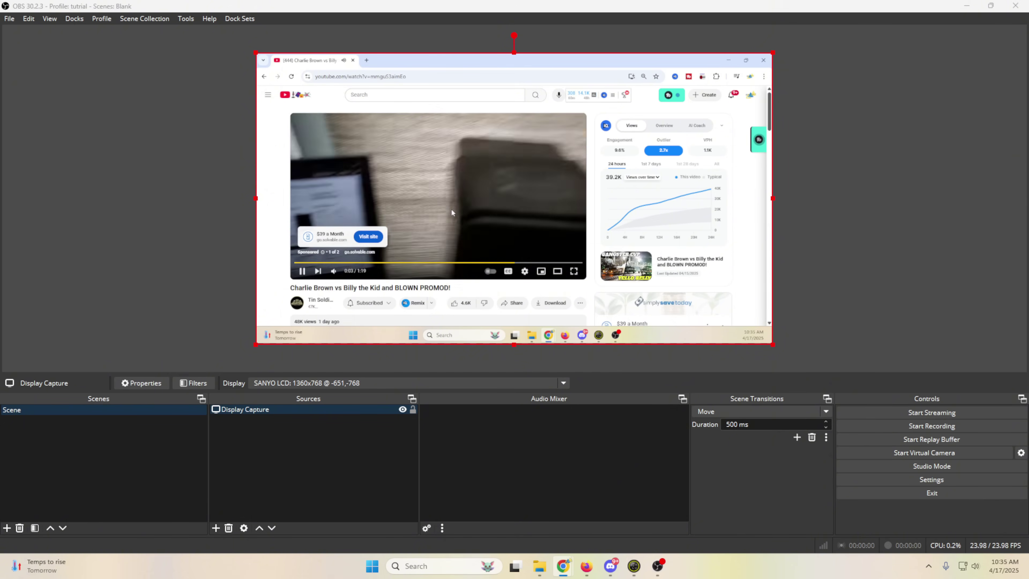
click(393, 155)
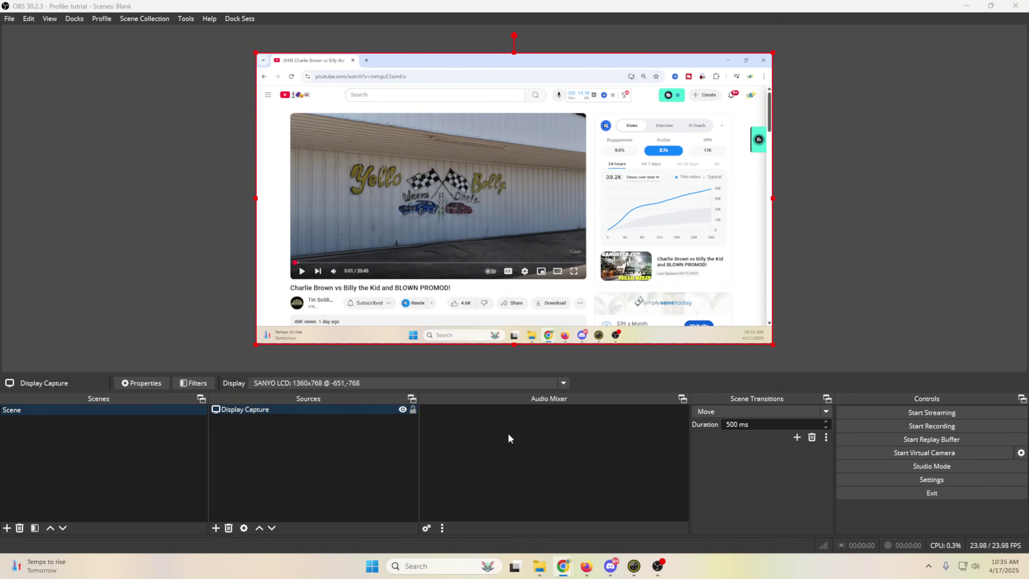
click(214, 528)
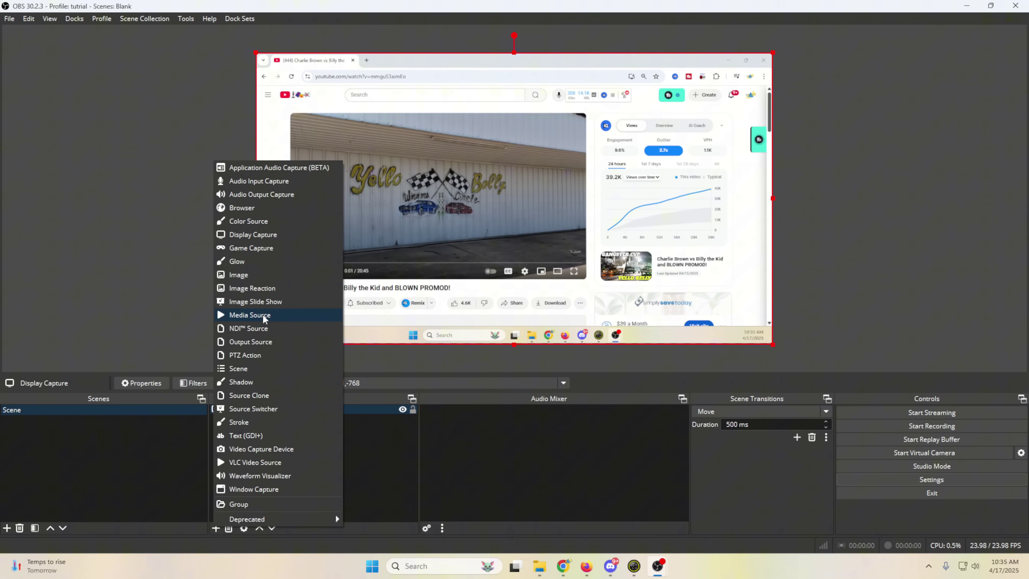
Choose Audio Output Capture as the new source and check the system sound output
click(264, 195)
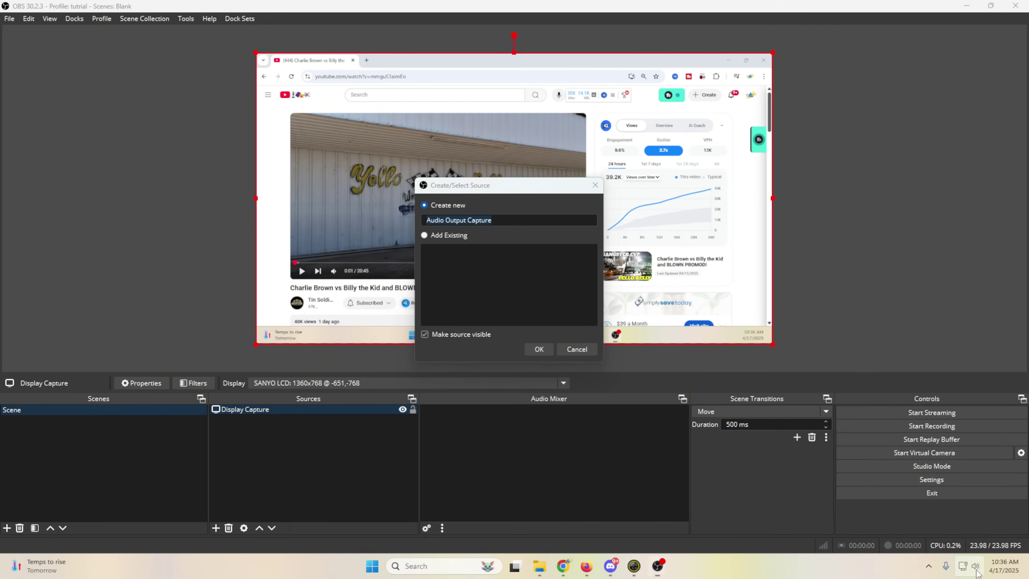
click(976, 566)
click(1009, 503)
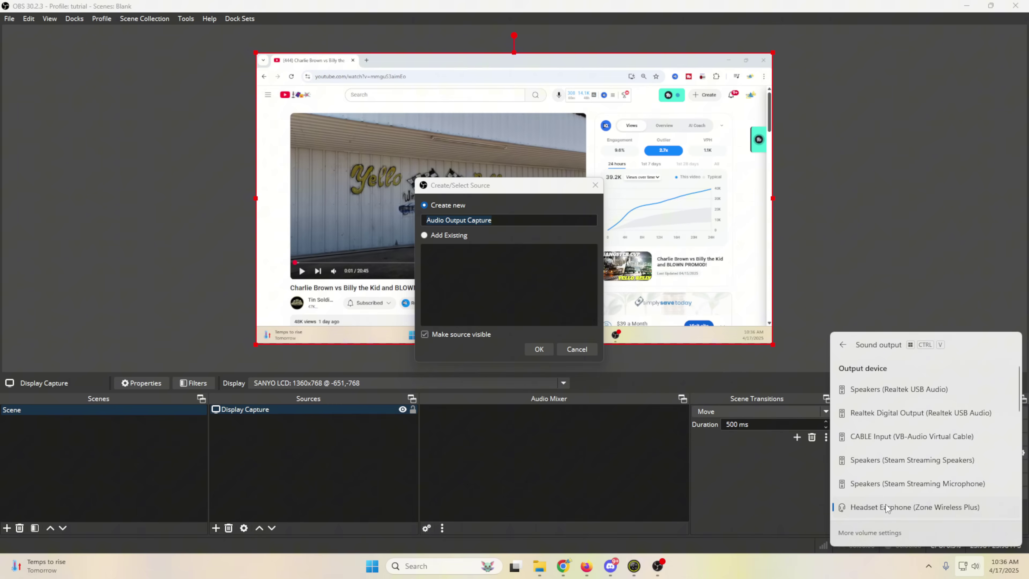
click(775, 488)
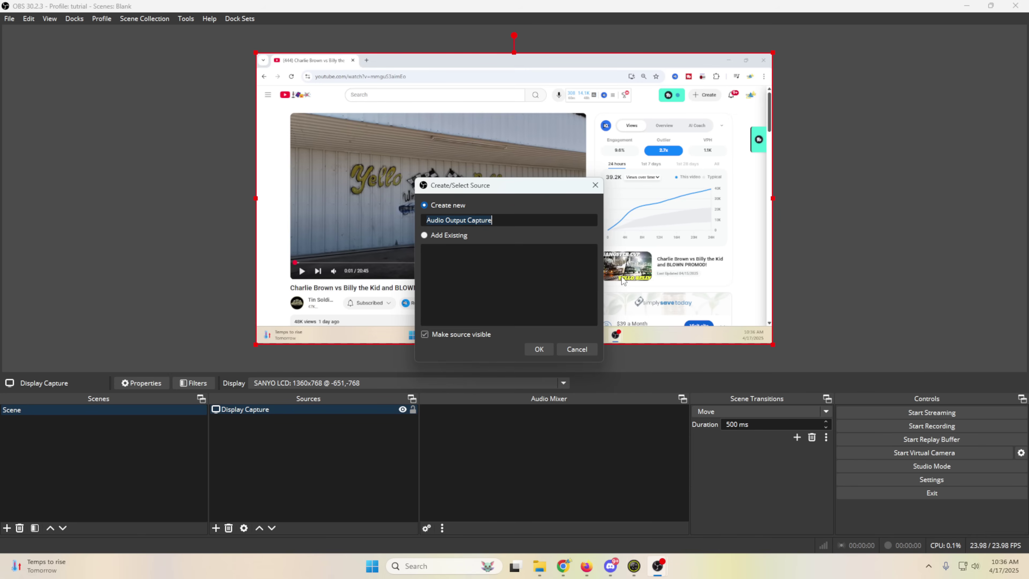
Create the source on Headset Earphone (Zone Wireless Plus), then briefly view the video fullscreen
click(542, 349)
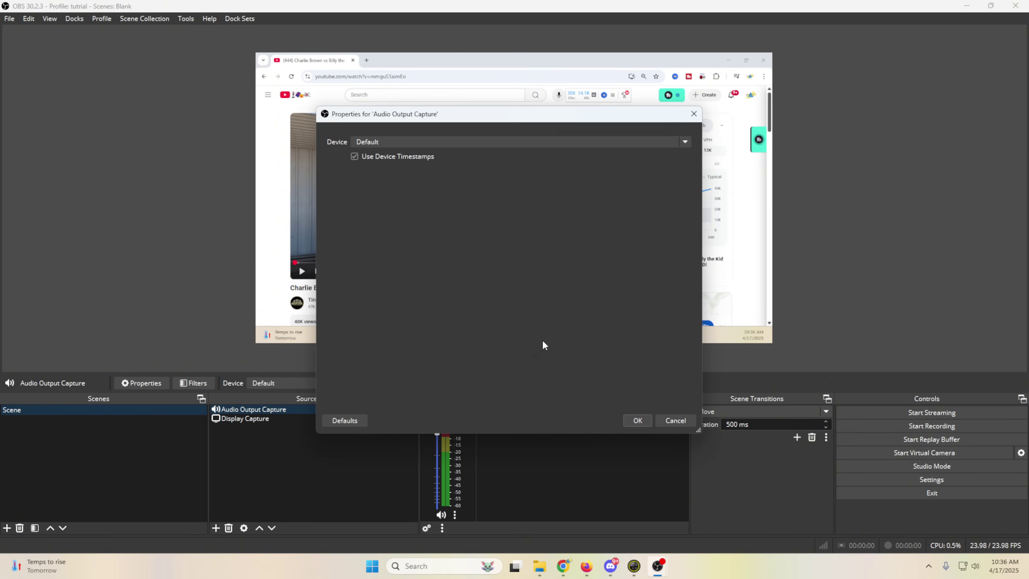
click(684, 142)
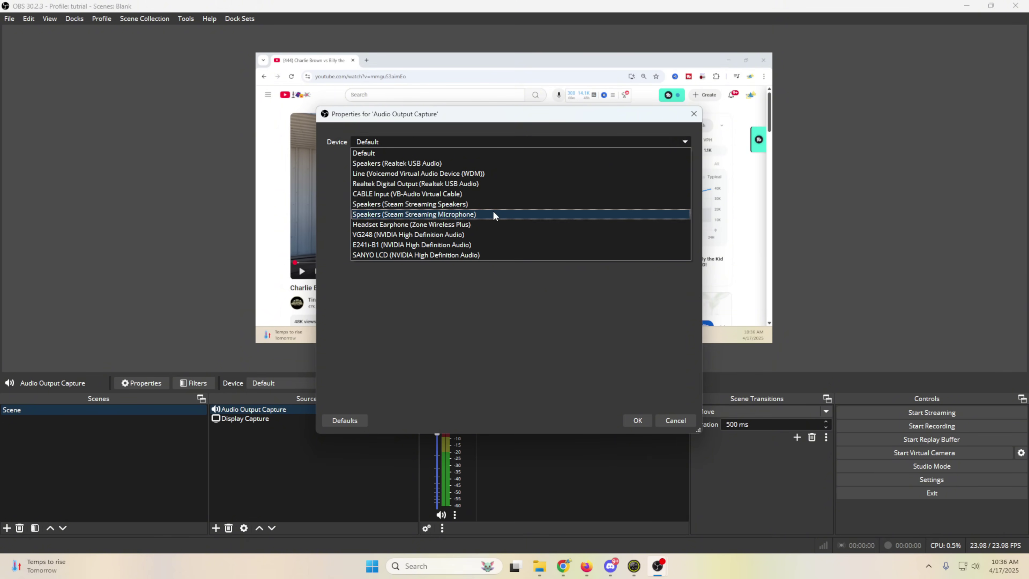
click(492, 224)
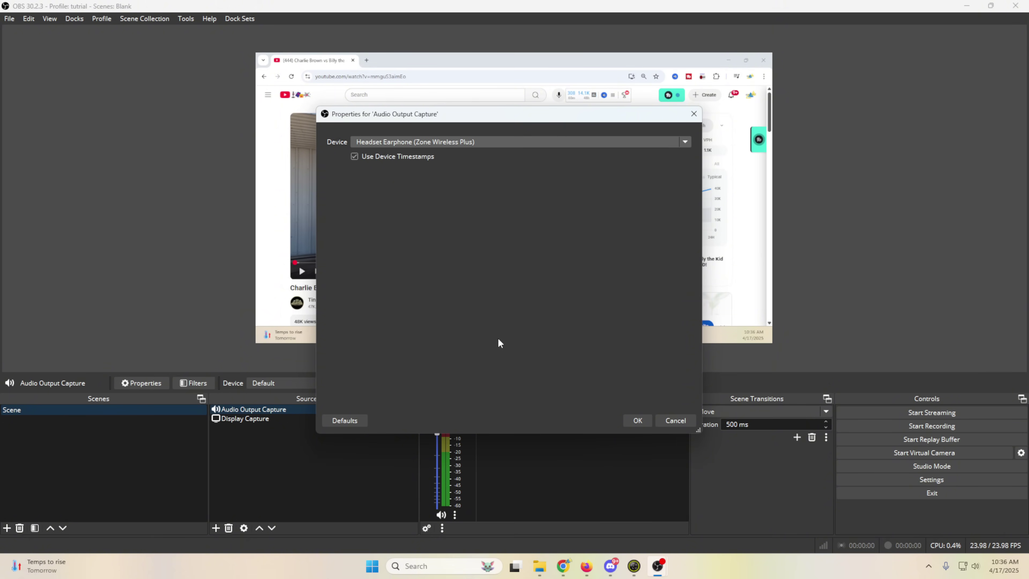
click(637, 421)
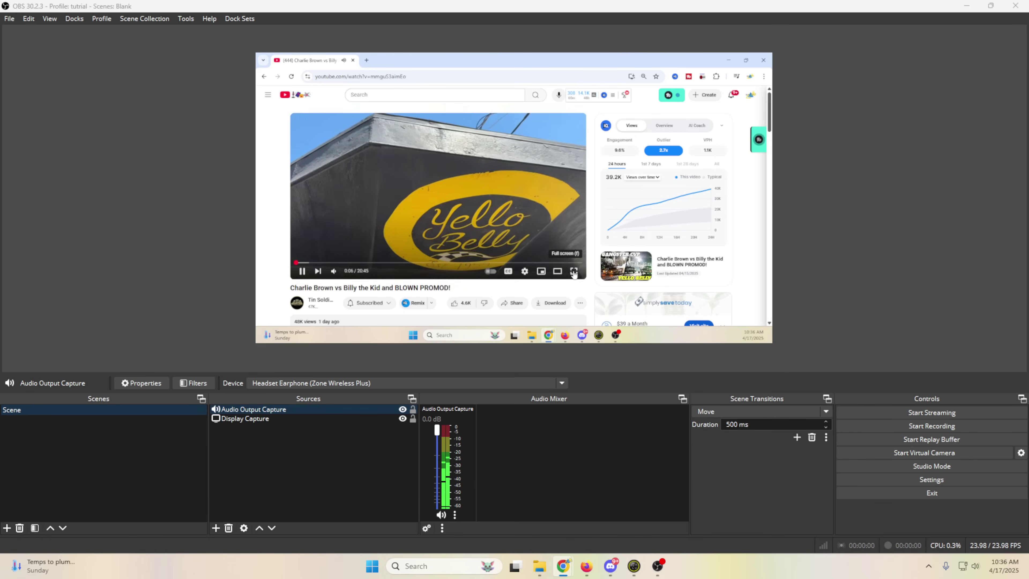
click(574, 271)
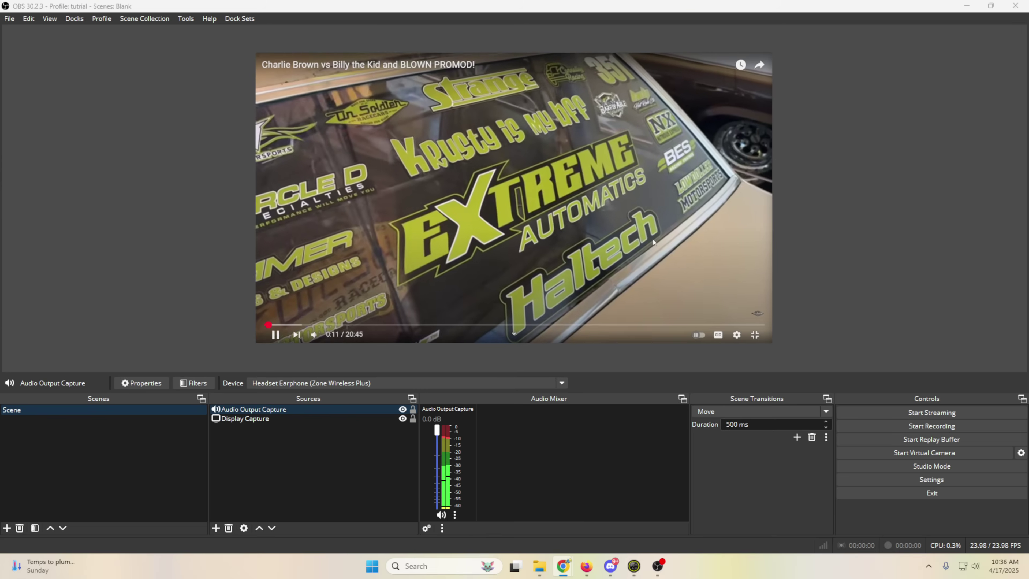
key(Escape)
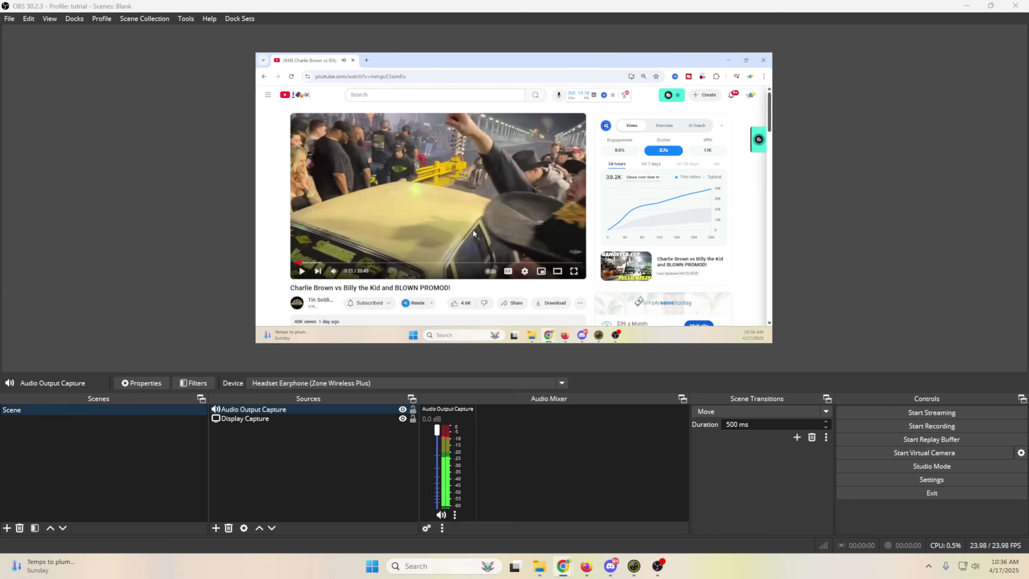
Remove the Audio Output Capture source and add an Application Audio Capture named Youtube
right_click(308, 411)
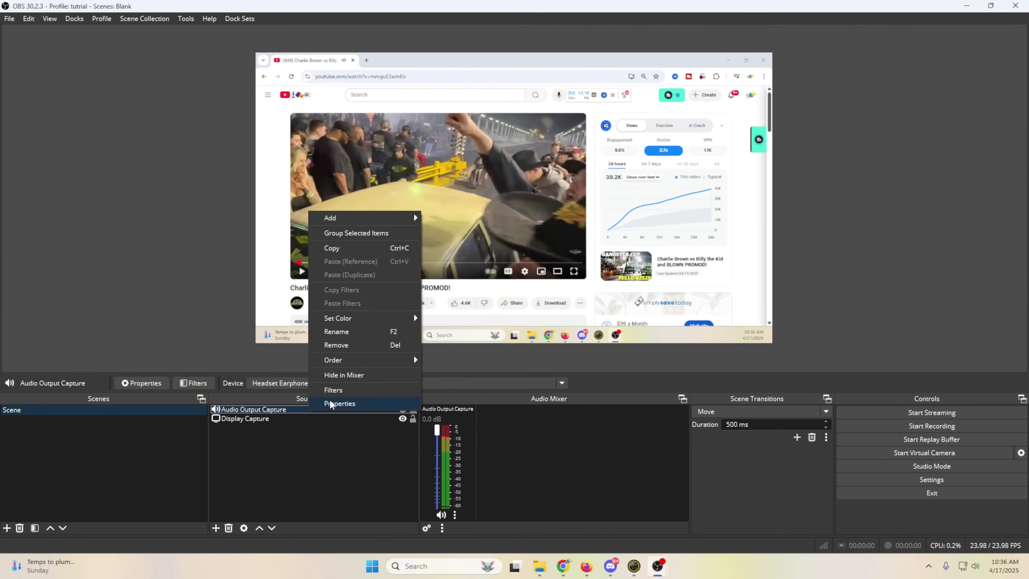
click(351, 344)
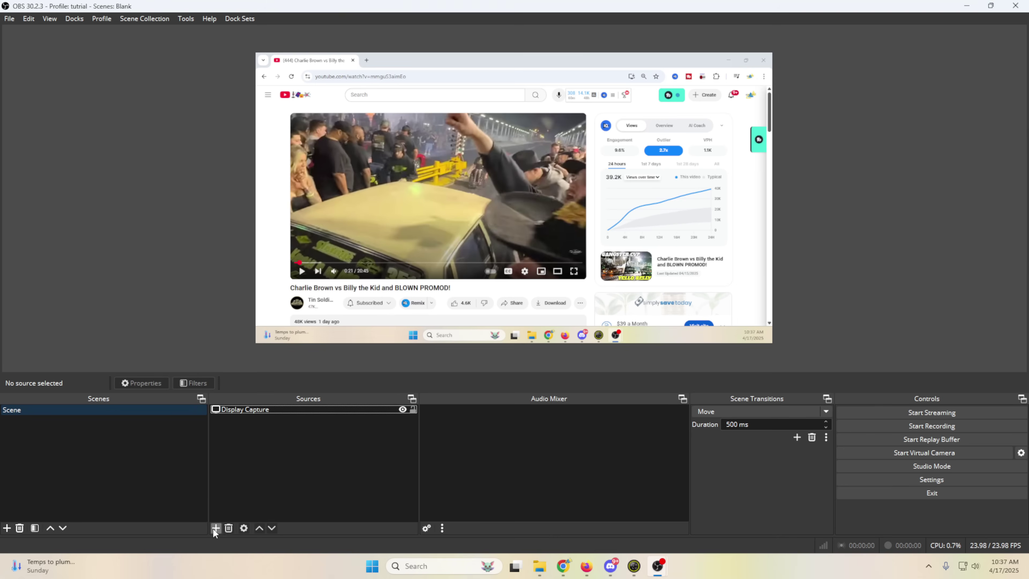
click(215, 528)
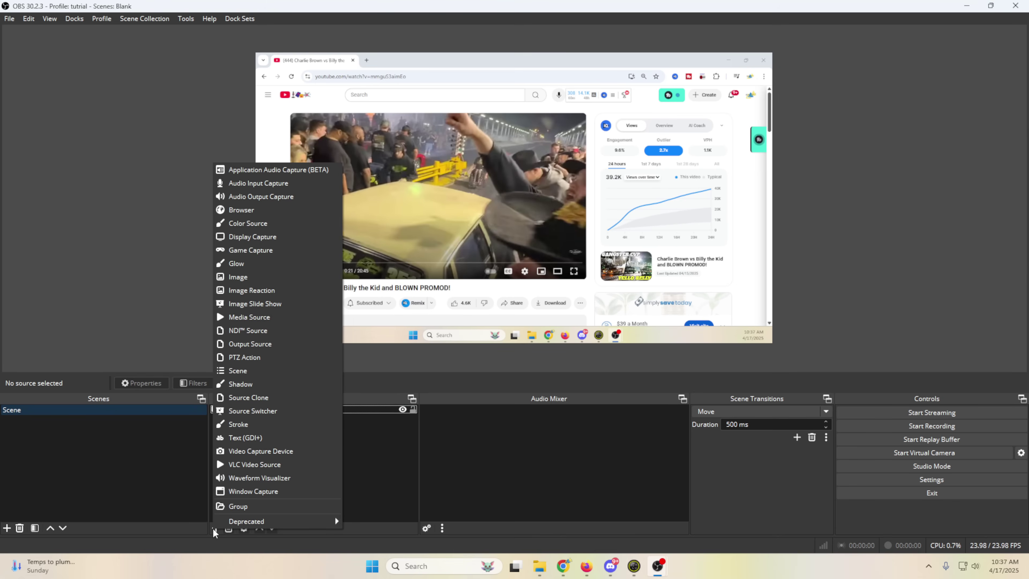
click(280, 171)
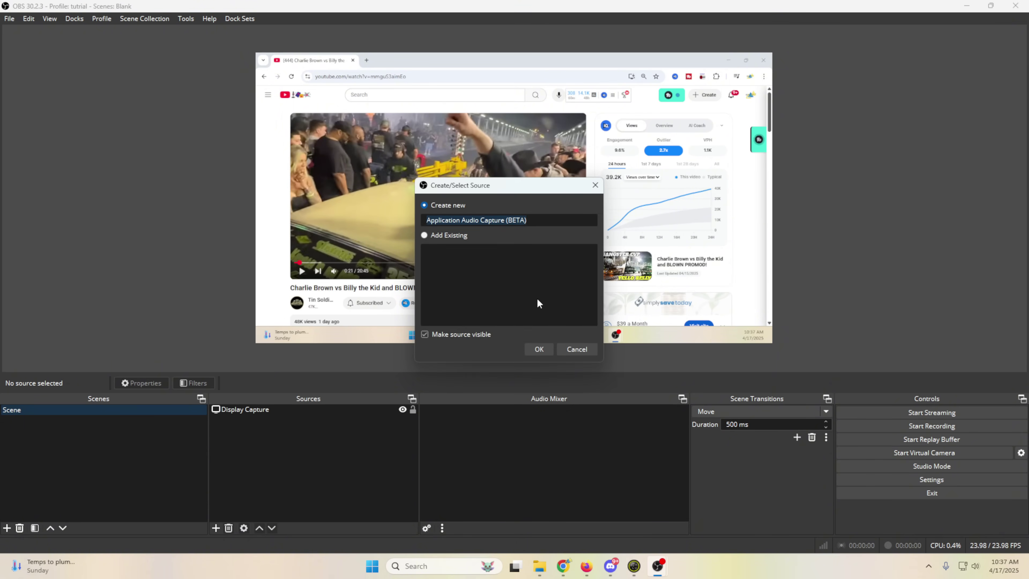
text(Youtube)
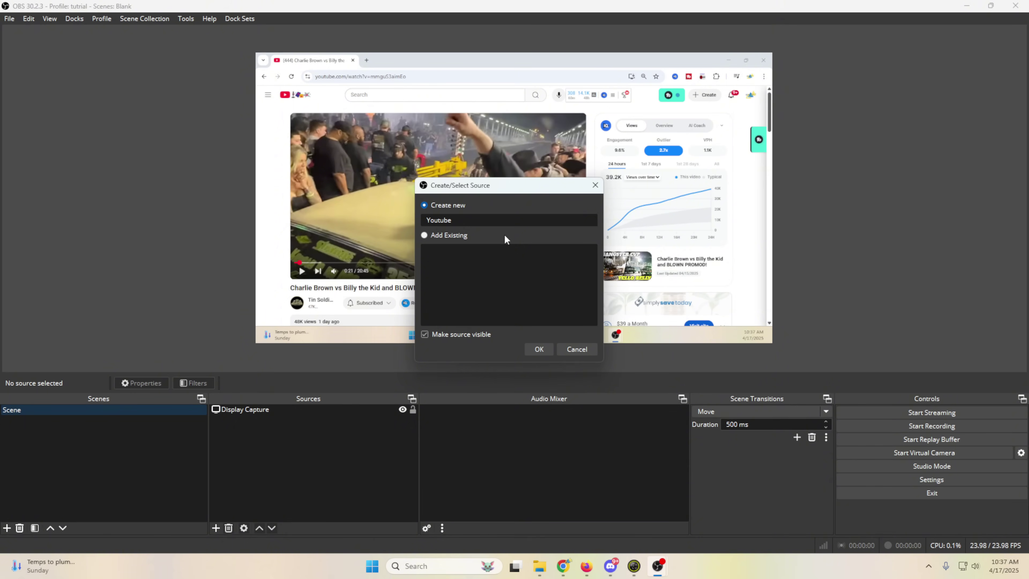
click(540, 349)
Point the Youtube source at the Chrome YouTube window's audio, then open OBS Settings
click(610, 141)
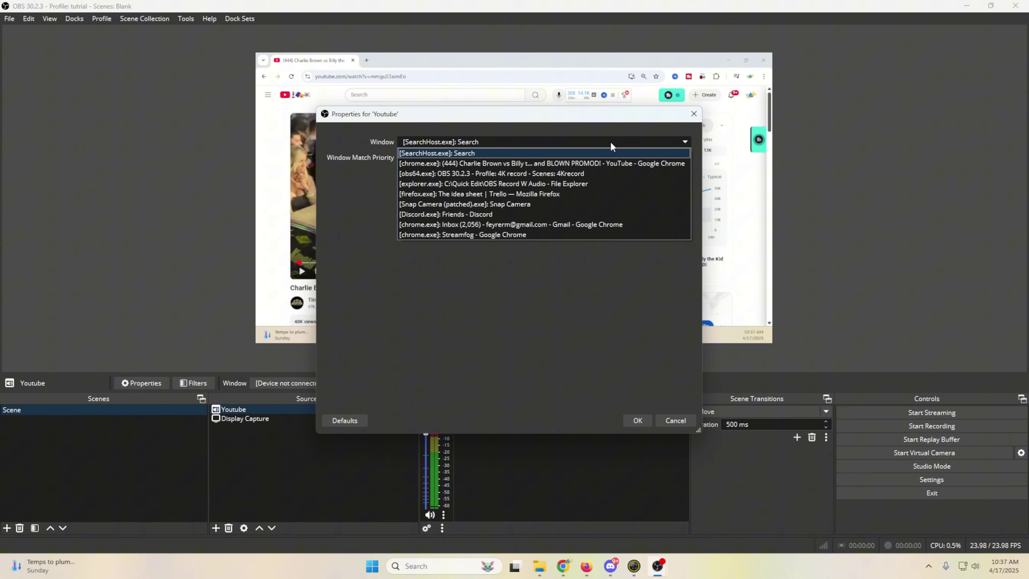
click(455, 164)
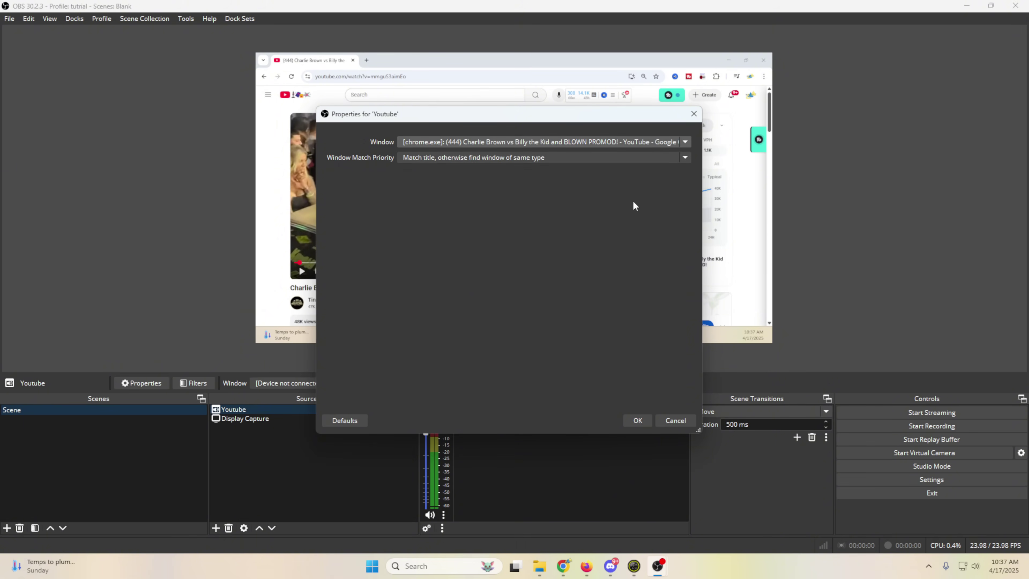
click(638, 420)
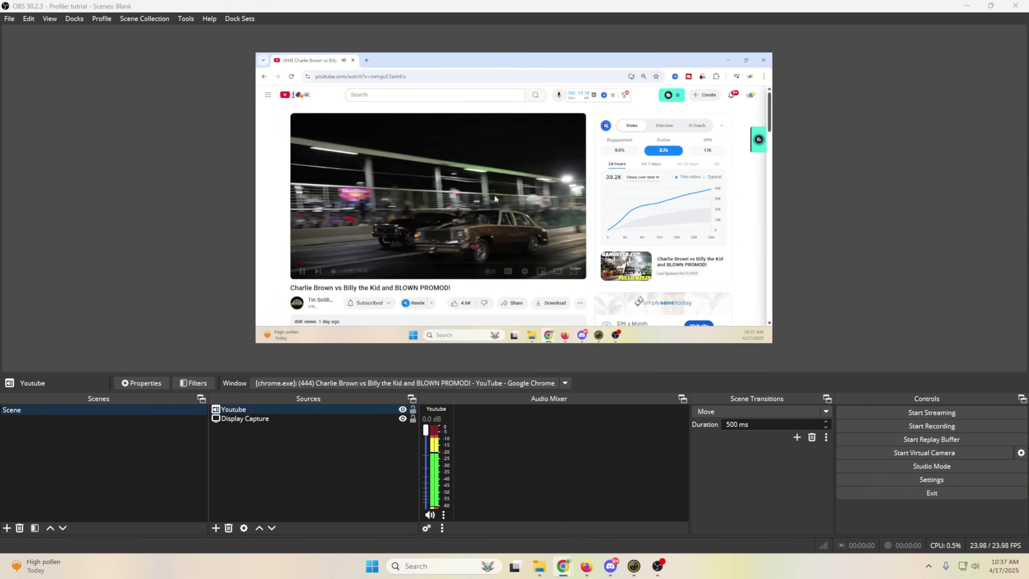
click(429, 198)
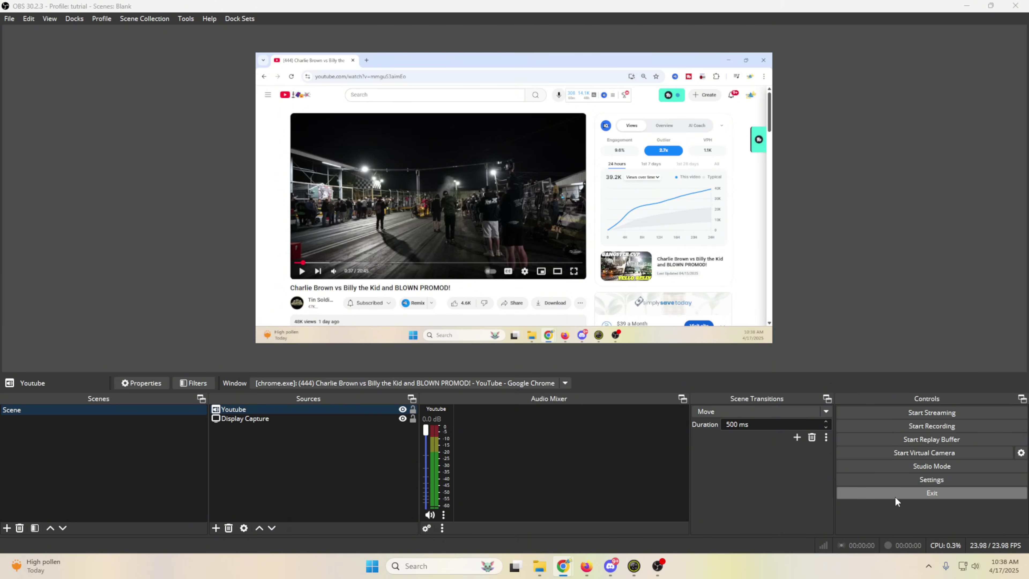
click(914, 481)
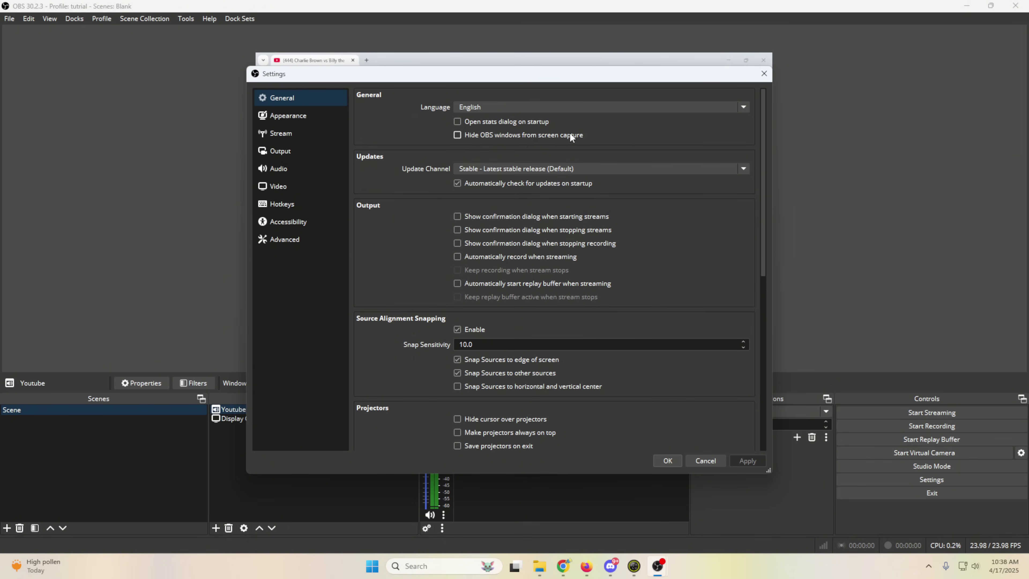
Close Settings without changes, minimise OBS, and restore it from the taskbar
key(Escape)
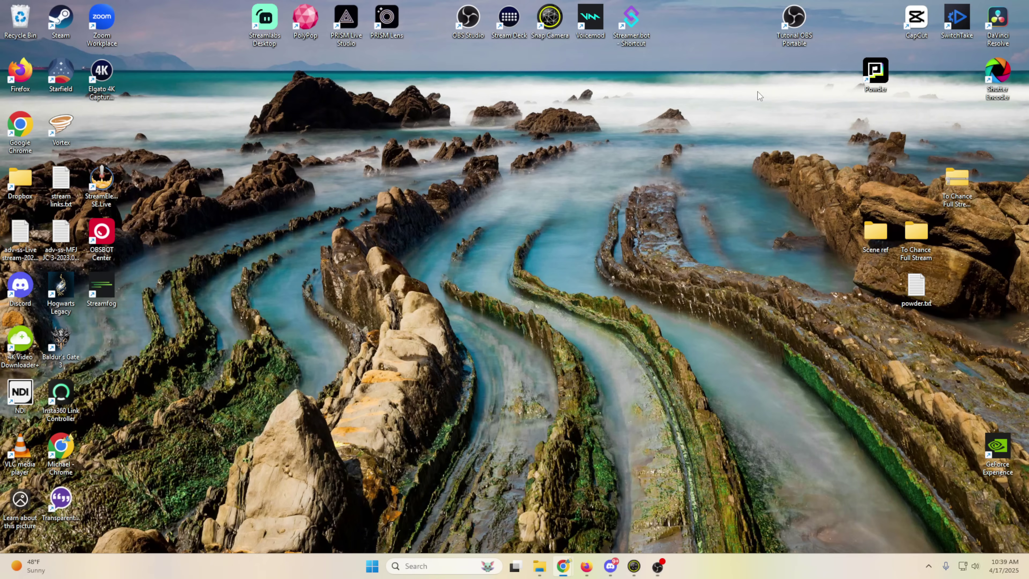
click(966, 5)
click(658, 566)
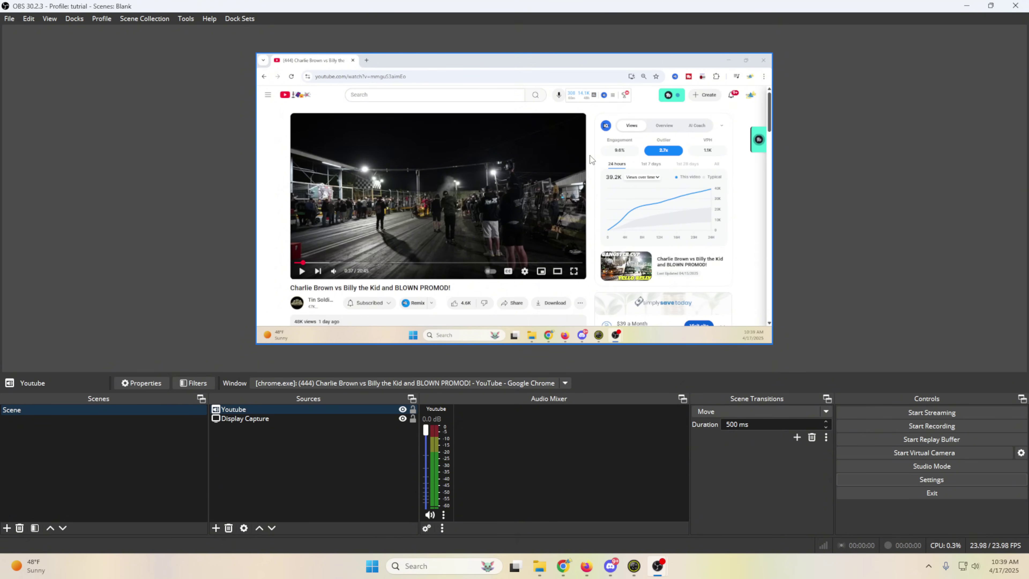
Remove the Display Capture source from the scene
right_click(251, 418)
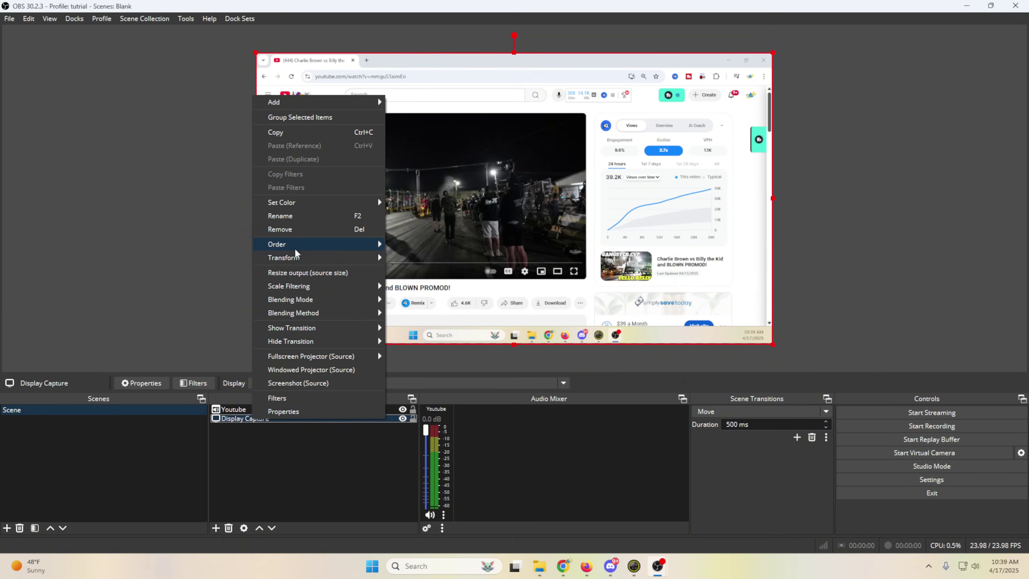
click(299, 228)
click(552, 290)
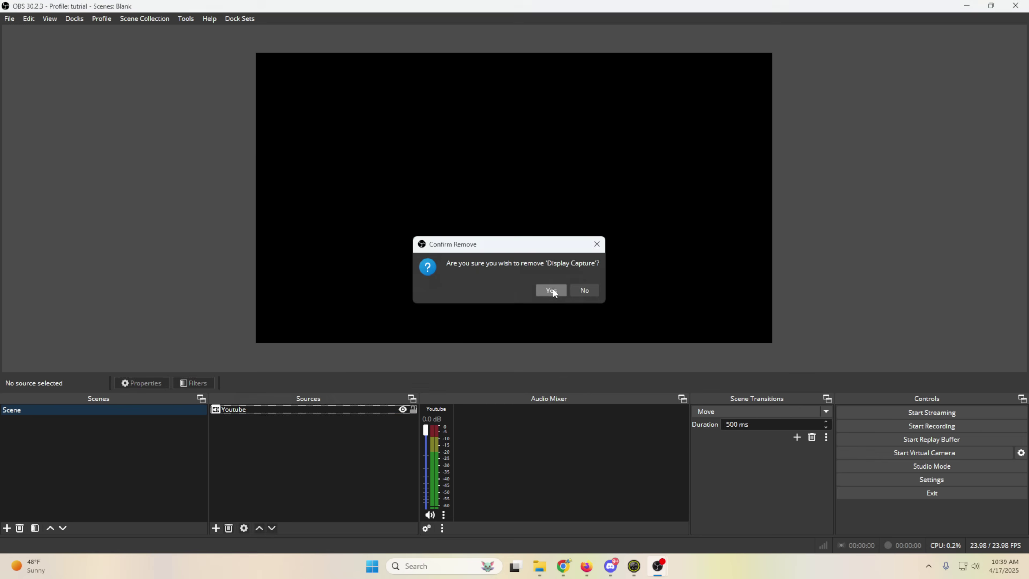
Add a Window Capture named Browser that captures the Chrome YouTube window
click(216, 528)
click(263, 489)
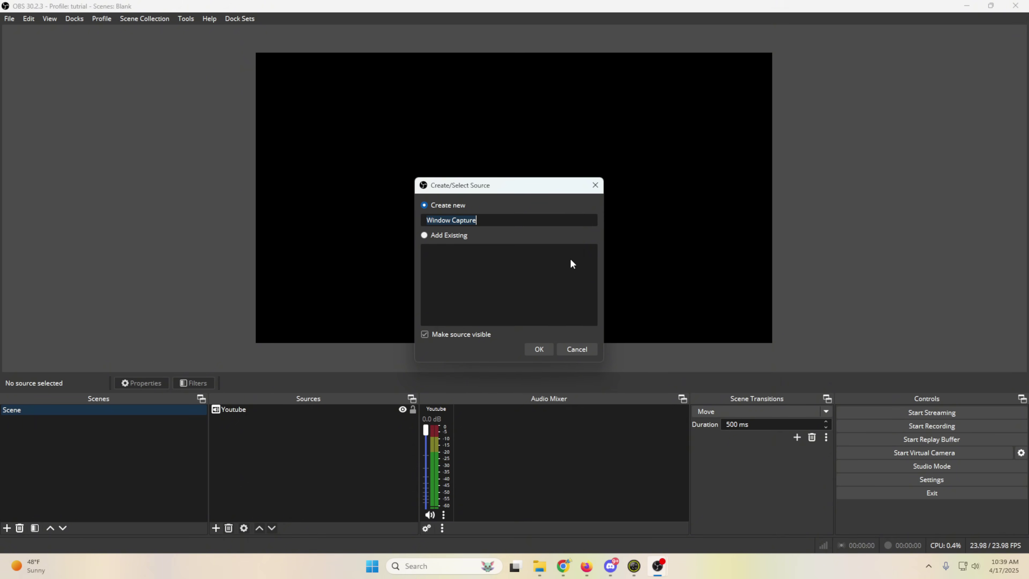
text(Browser)
click(542, 350)
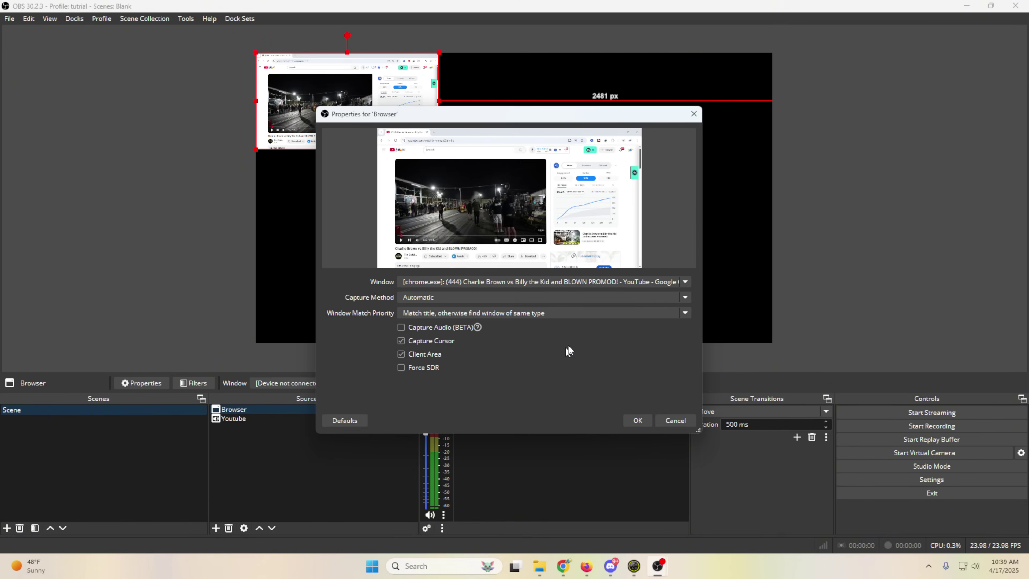
click(681, 281)
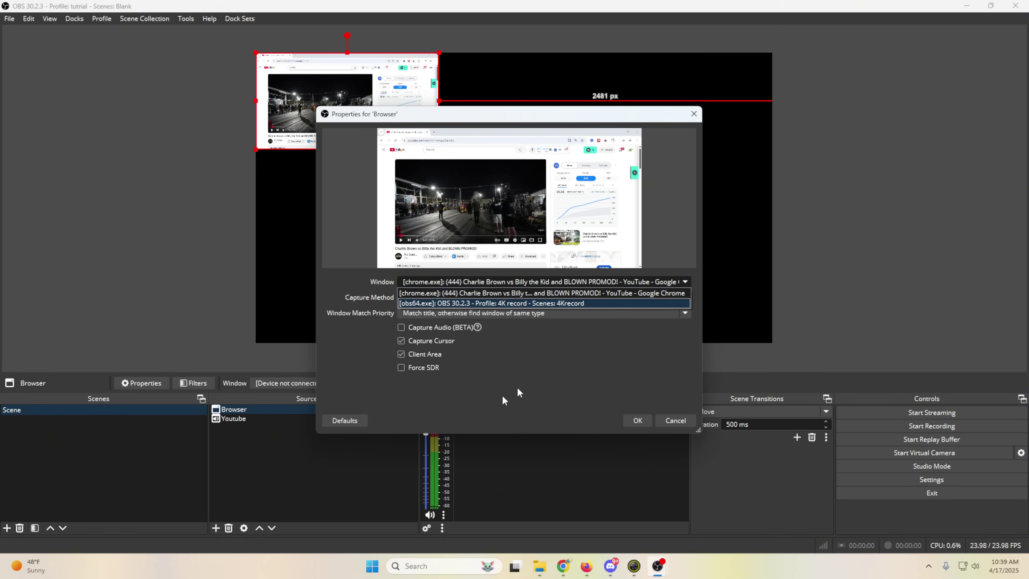
click(488, 291)
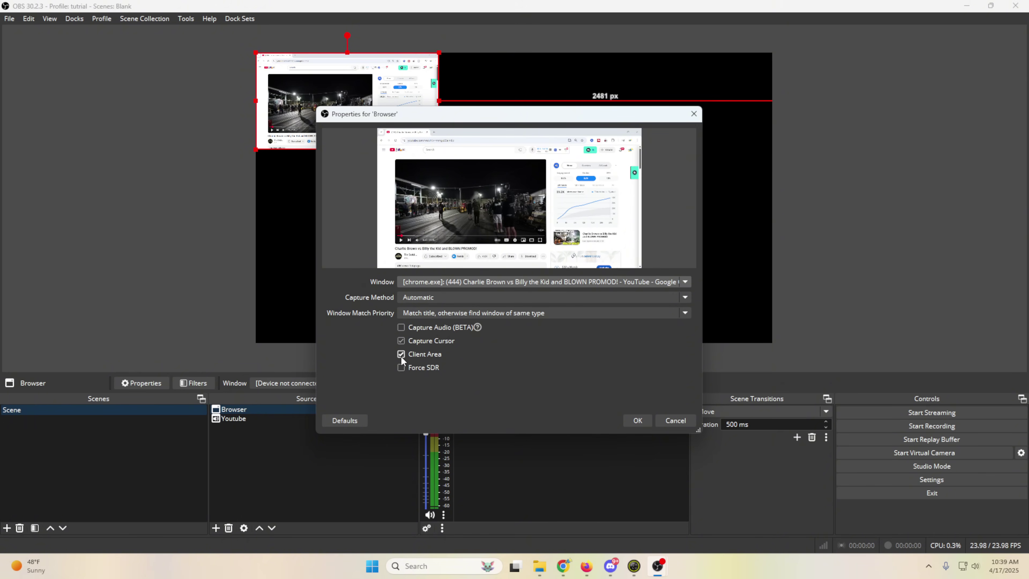
click(629, 424)
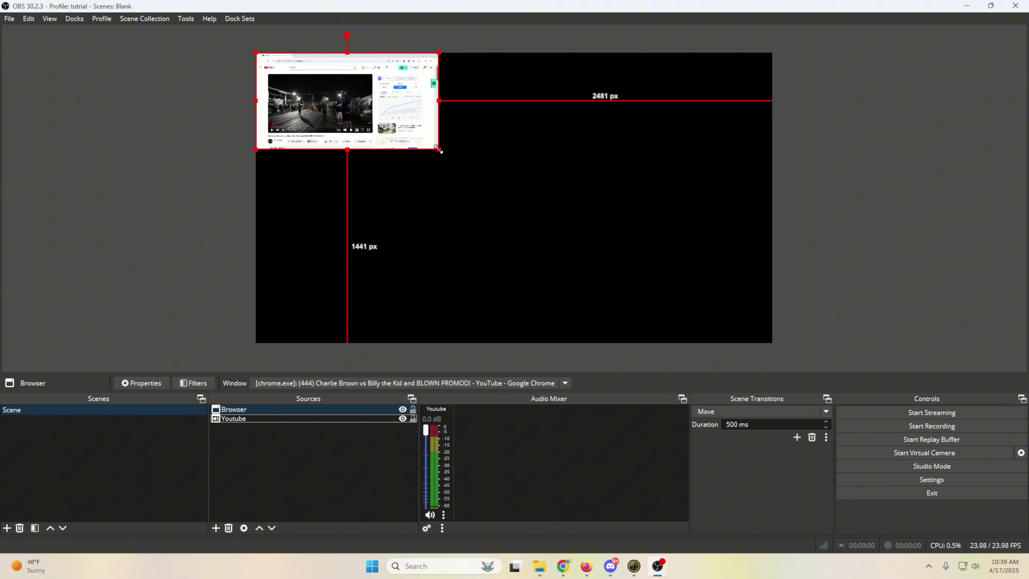
Stretch the Browser capture over the canvas, fullscreen the YouTube video with F, and play it
drag(438, 149, 586, 327)
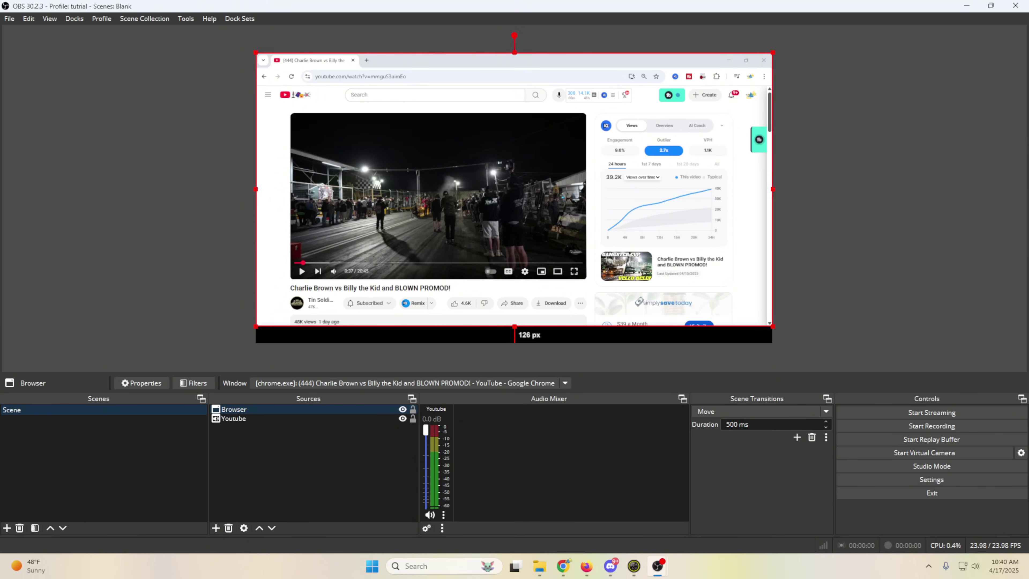
key(f)
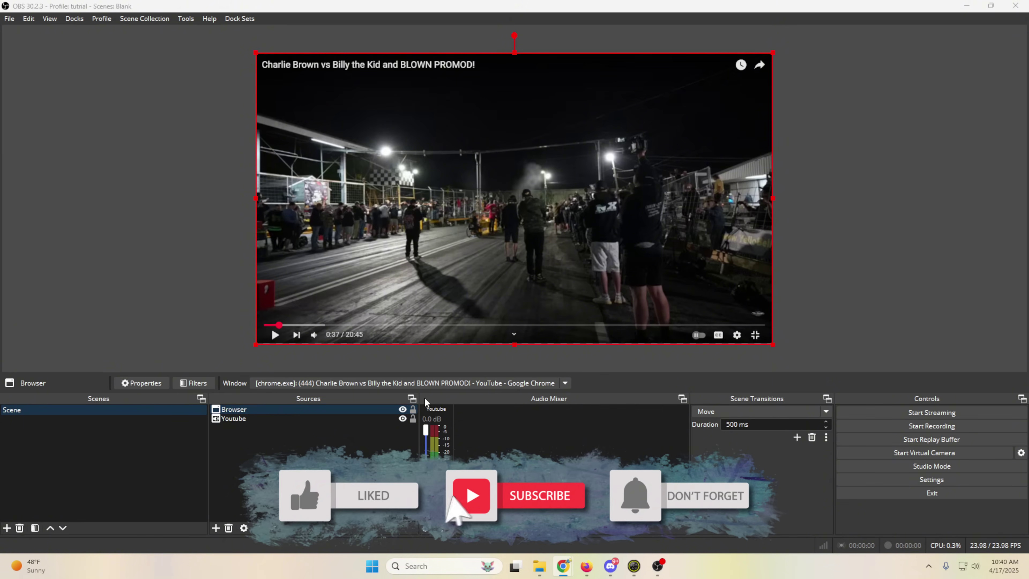
click(275, 335)
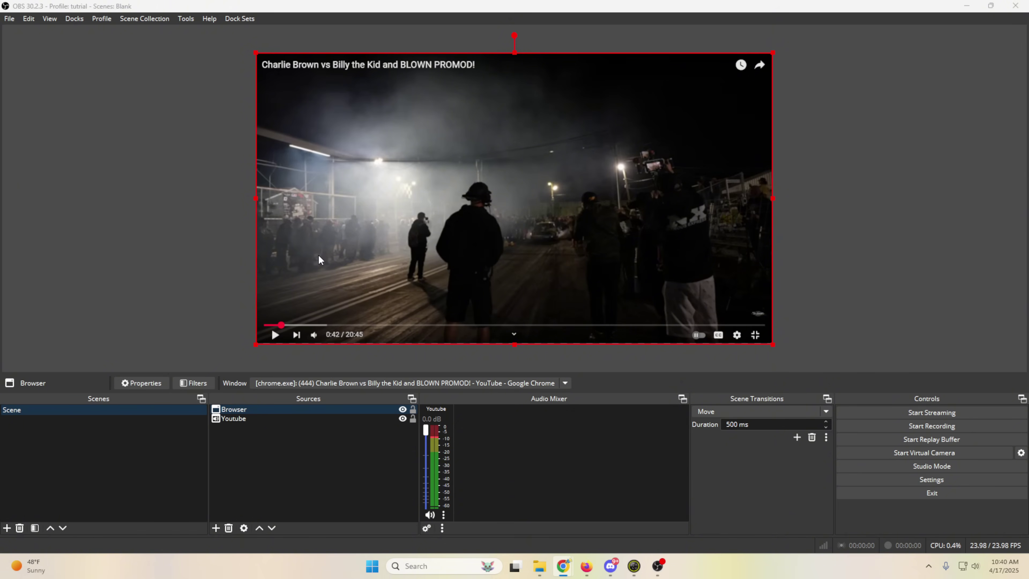
Remove the Browser source and add a Game Capture with its default name and settings
right_click(278, 411)
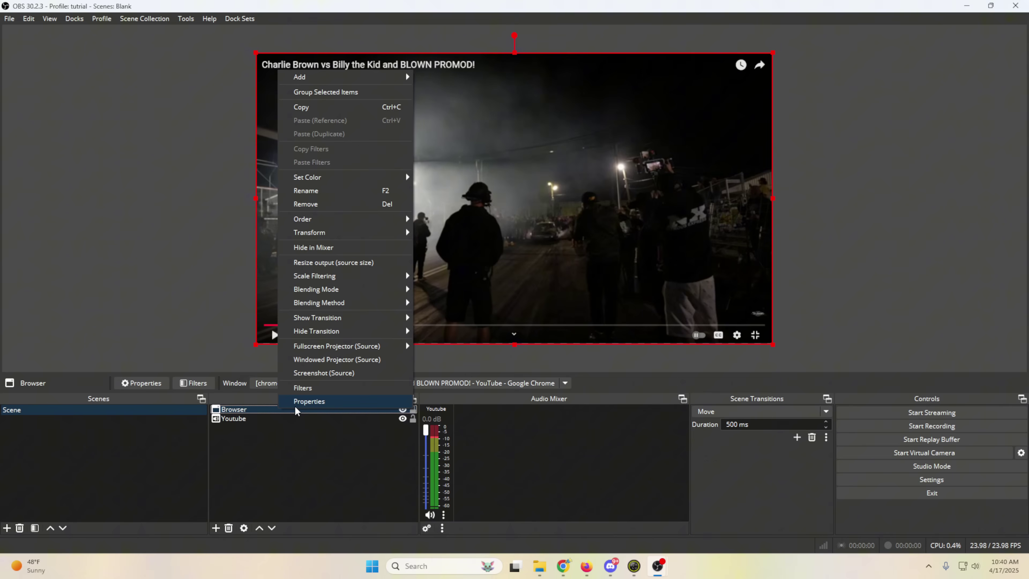
click(323, 207)
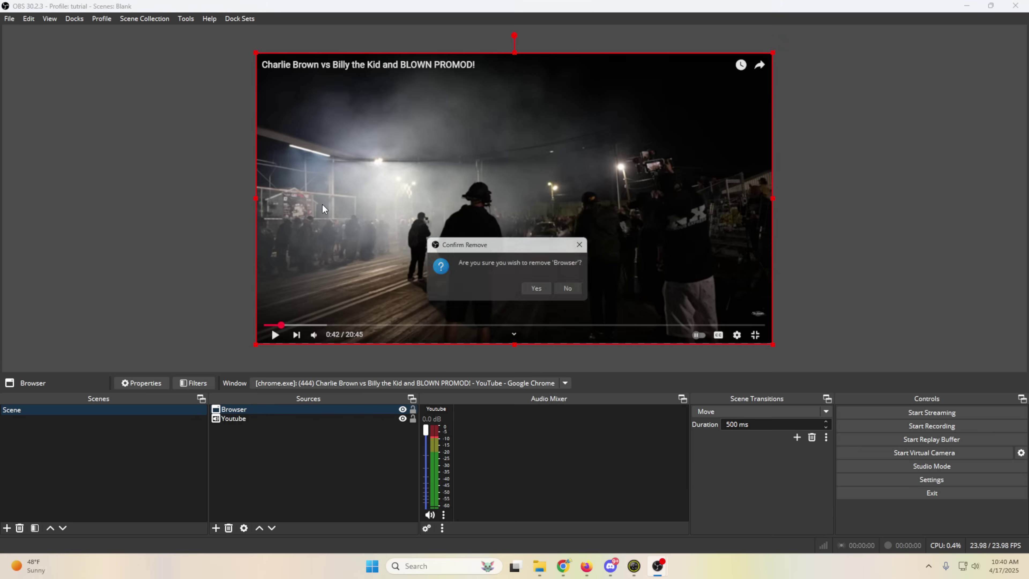
key(Return)
click(216, 527)
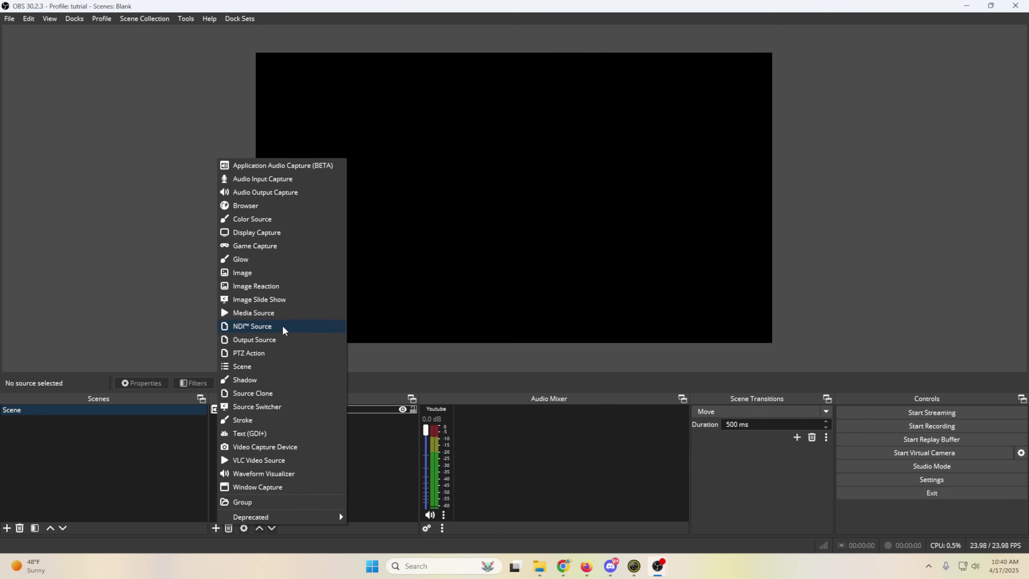
click(254, 246)
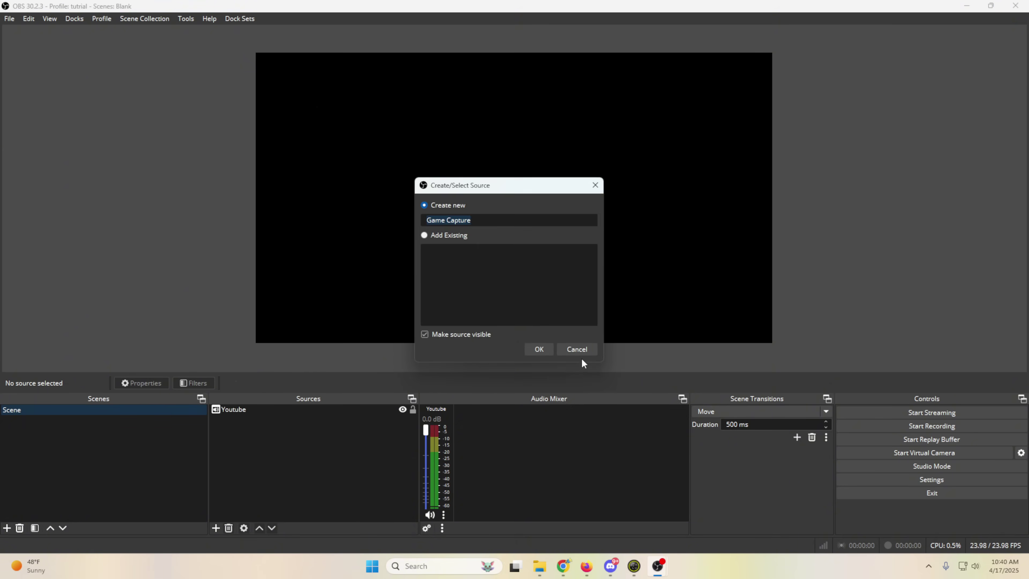
key(Return)
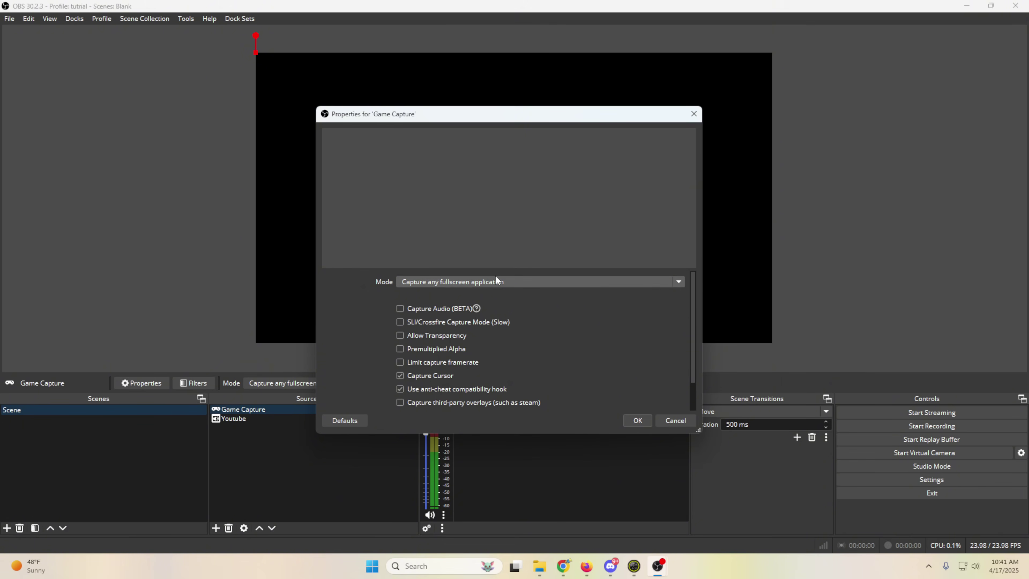
click(638, 420)
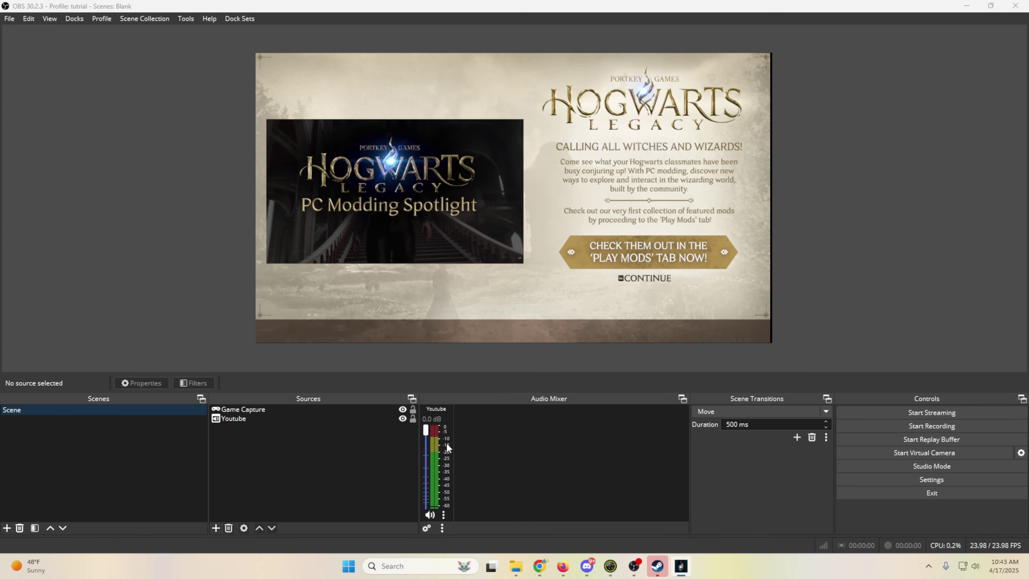
Change the Youtube source's capture window to [HogwartsLegacy.exe]: Hogwarts Legacy
click(234, 420)
right_click(234, 421)
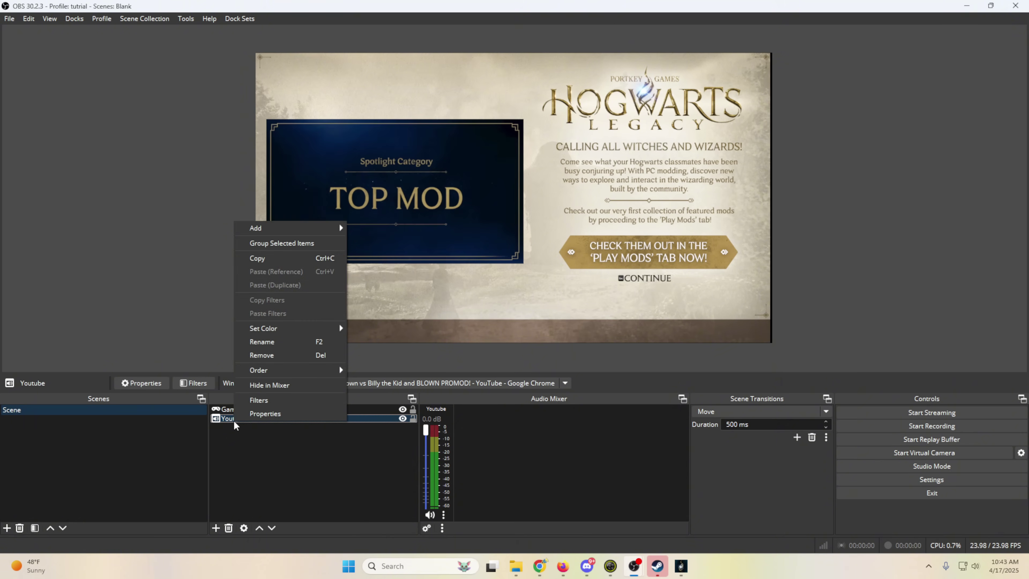
click(268, 413)
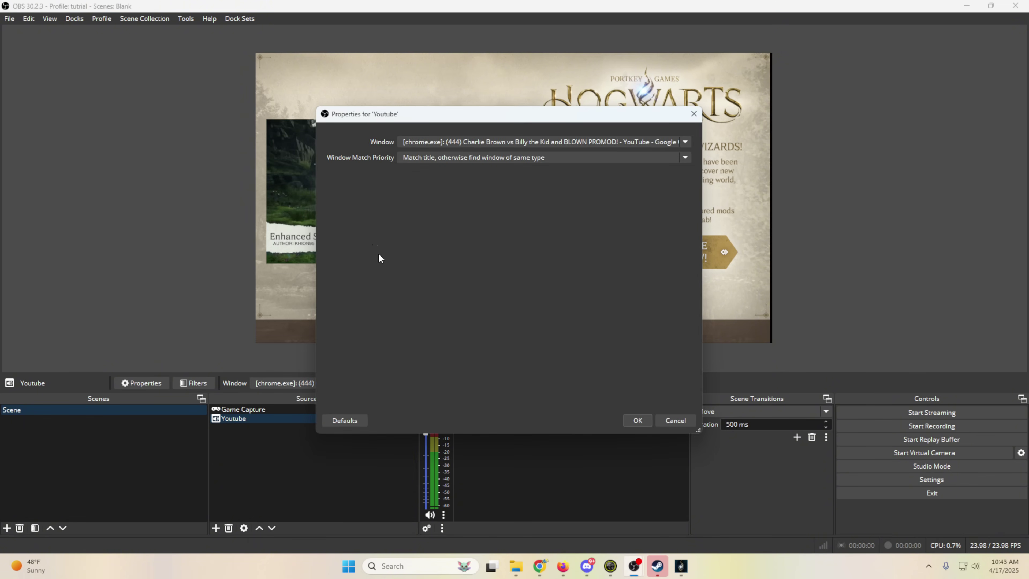
click(507, 142)
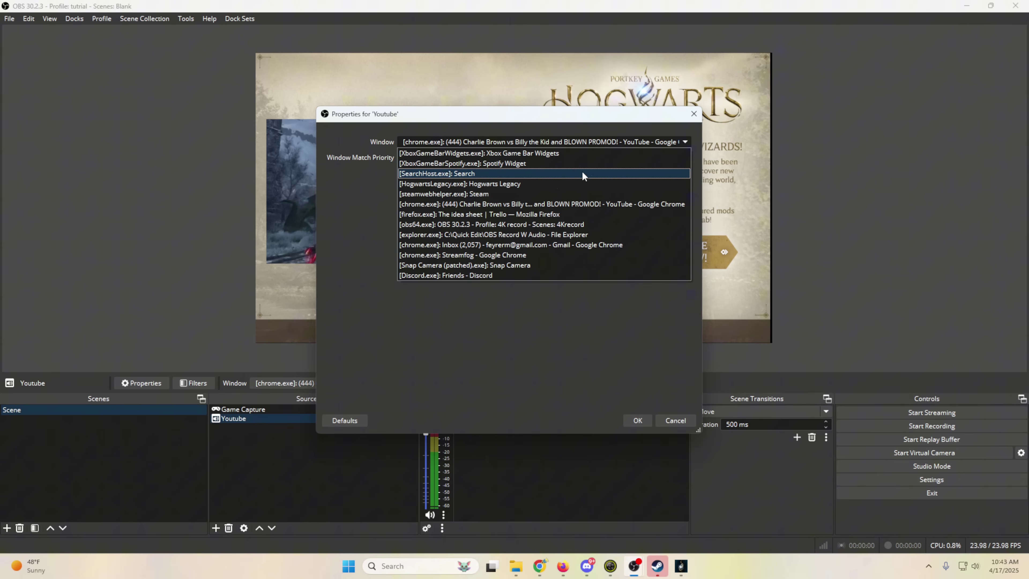
key(Escape)
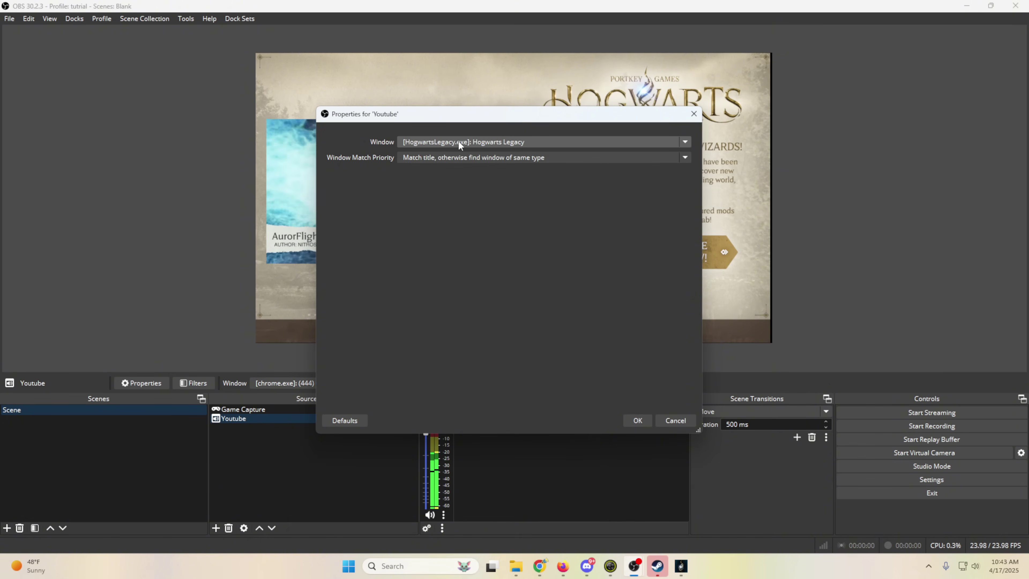
click(638, 420)
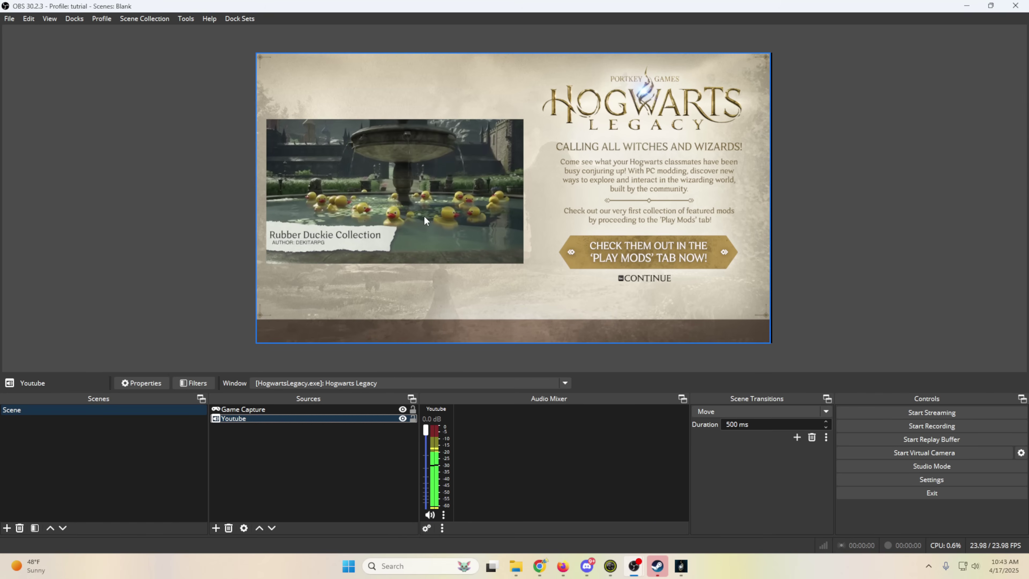
Replace the Game Capture source with a default Display Capture of the SANYO LCD monitor
right_click(306, 411)
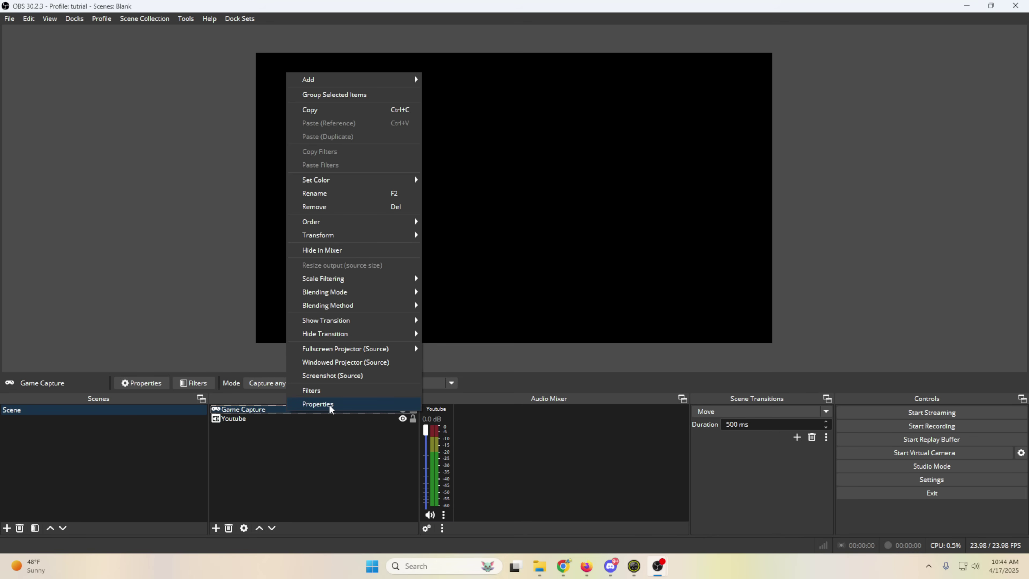
click(340, 207)
click(550, 290)
click(215, 528)
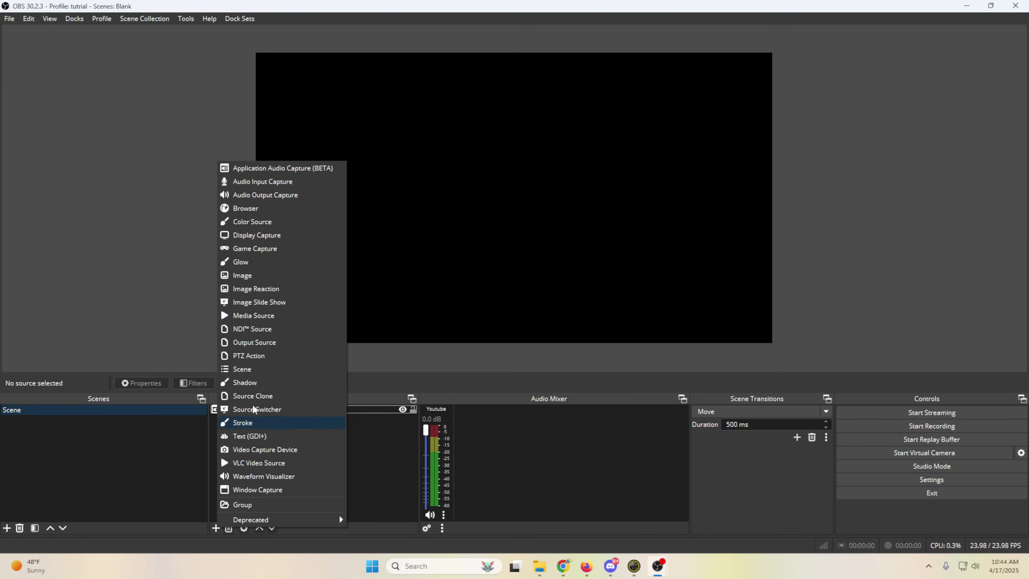
click(269, 234)
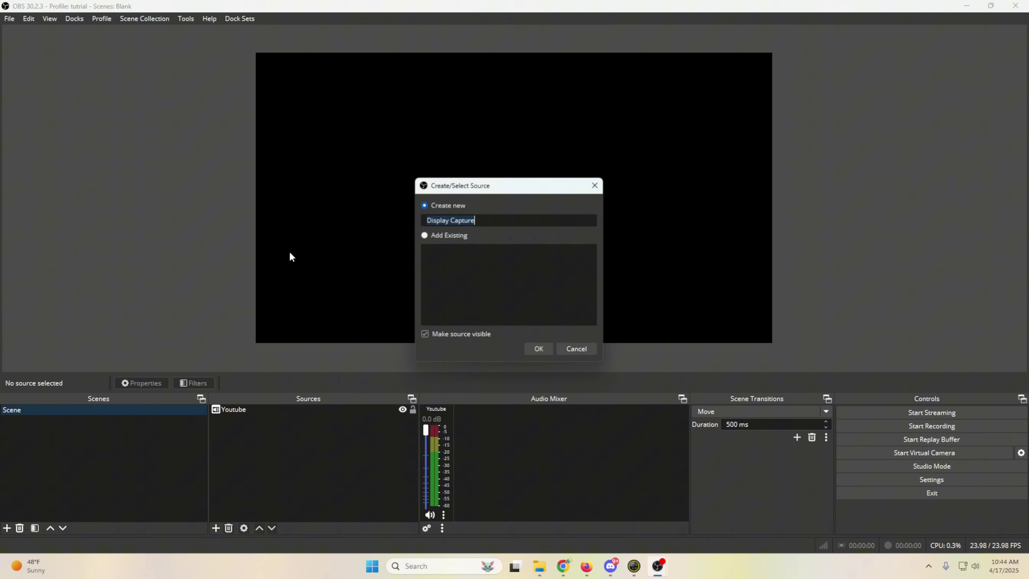
click(539, 349)
click(632, 421)
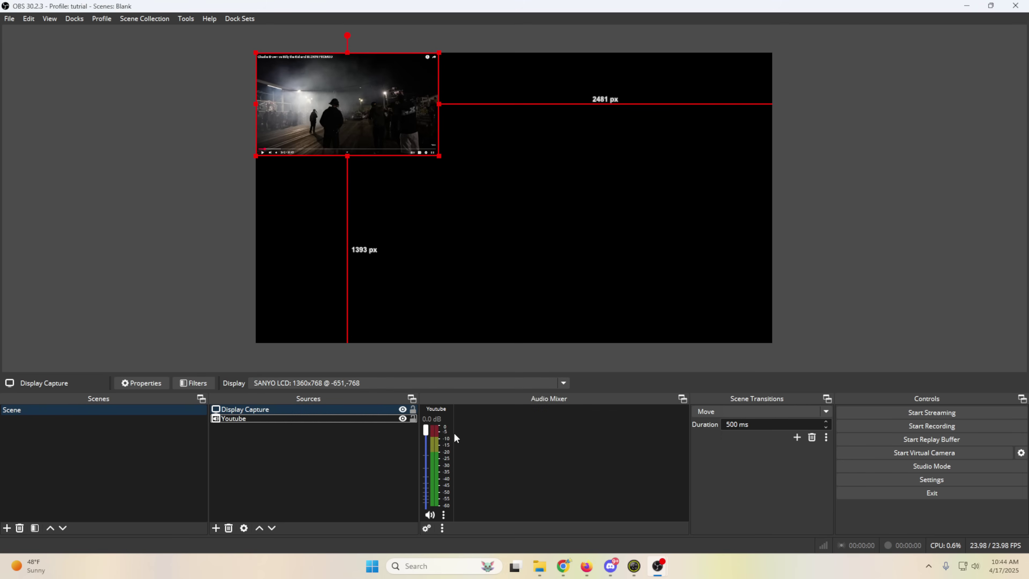
Open the Youtube source's properties and view its list of capturable windows
right_click(279, 418)
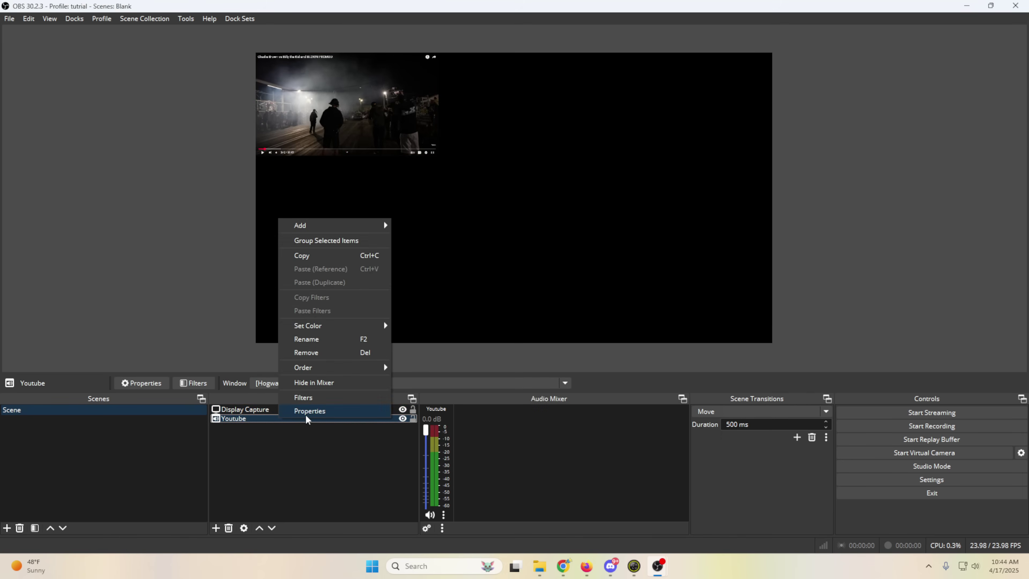
click(318, 410)
click(582, 142)
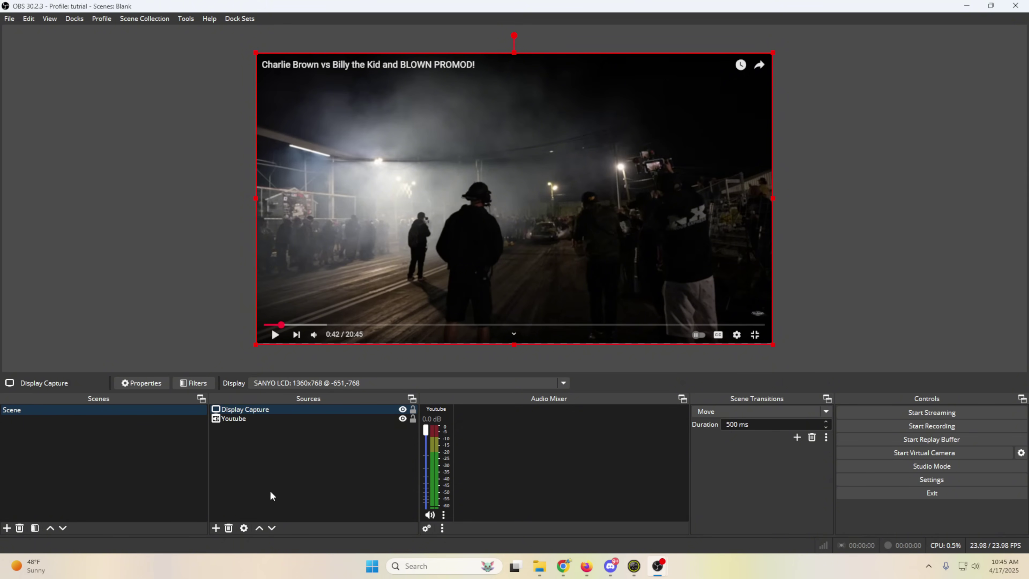
Add a Video Capture Device named Cam using Cam Link Pro Audio-1 as its custom audio
click(216, 528)
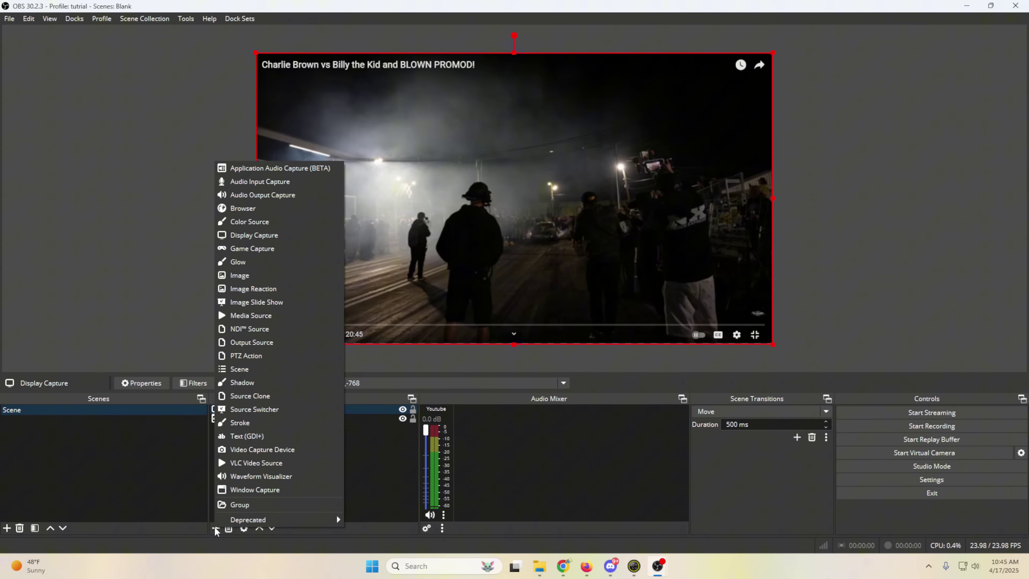
click(253, 450)
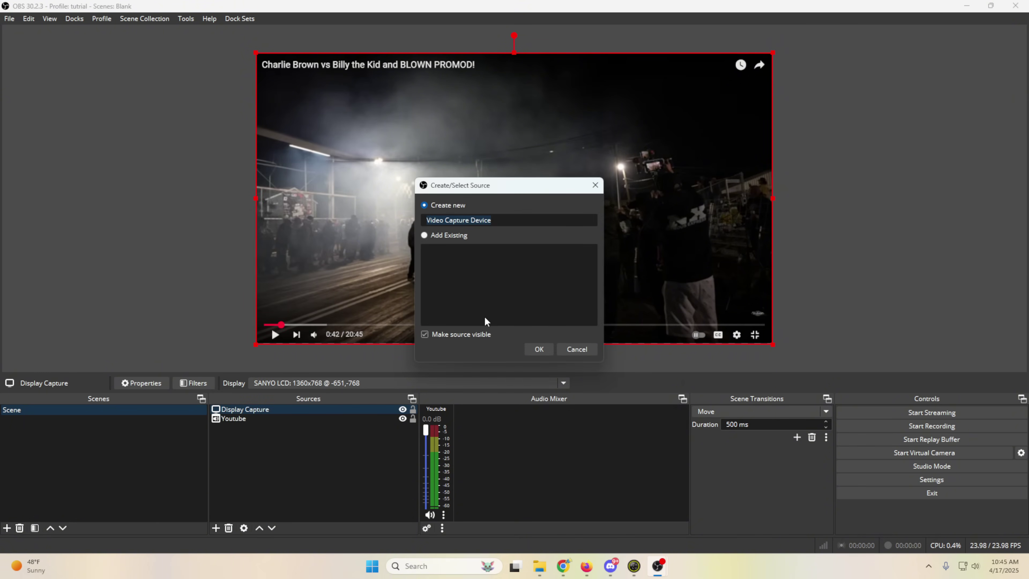
text(Cam)
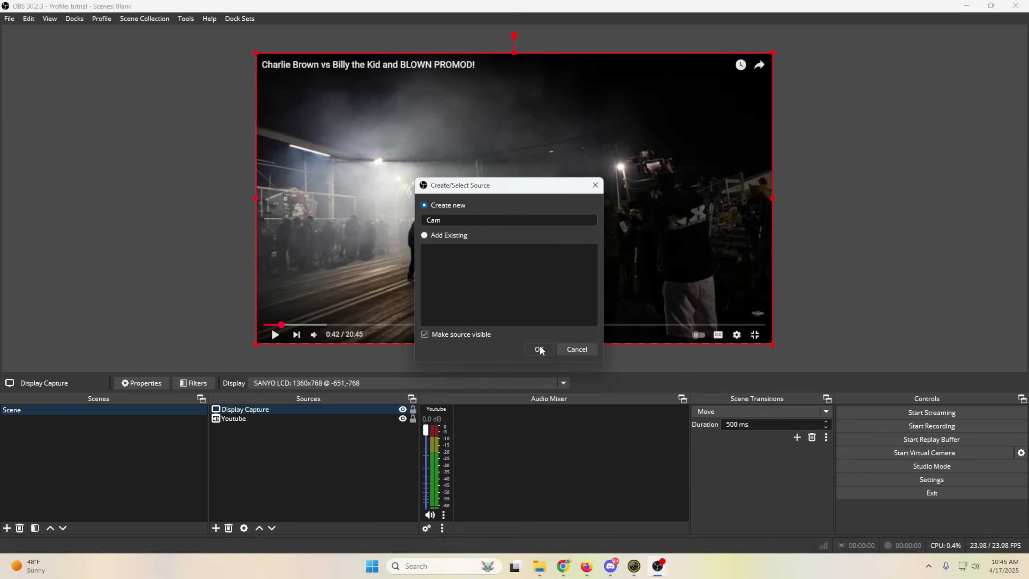
click(539, 349)
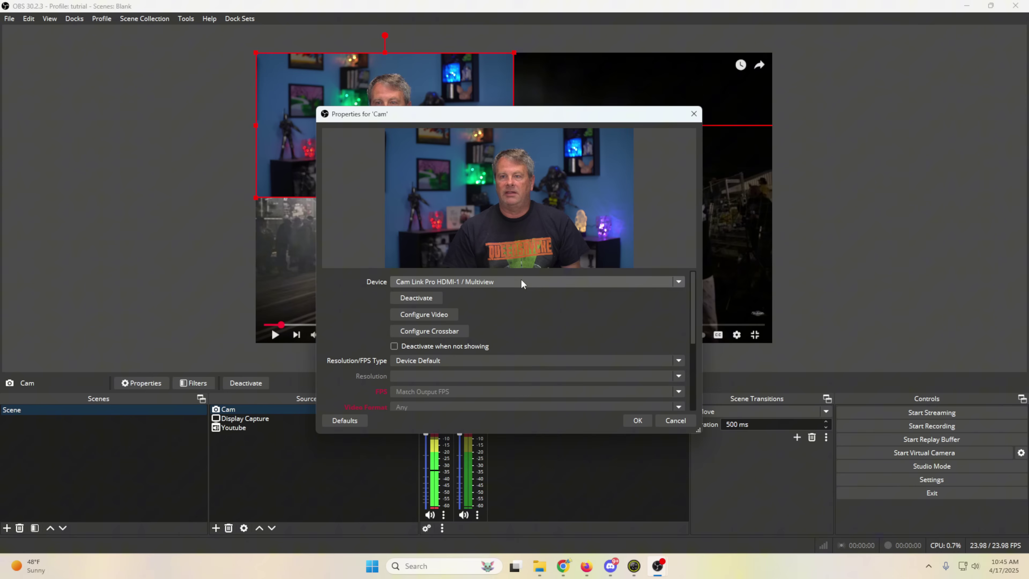
scroll(512, 341, down, 5)
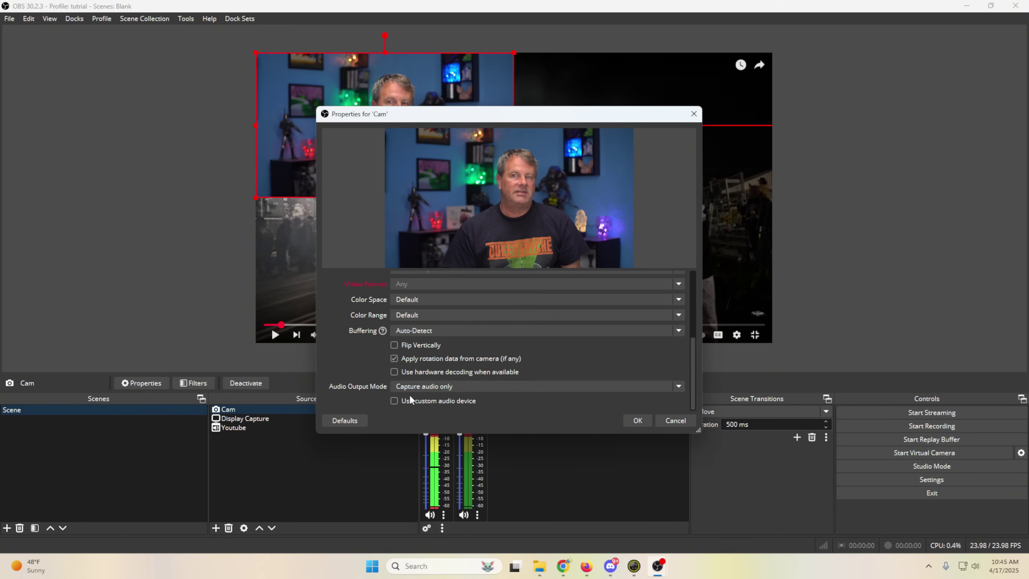
scroll(392, 399, up, 2)
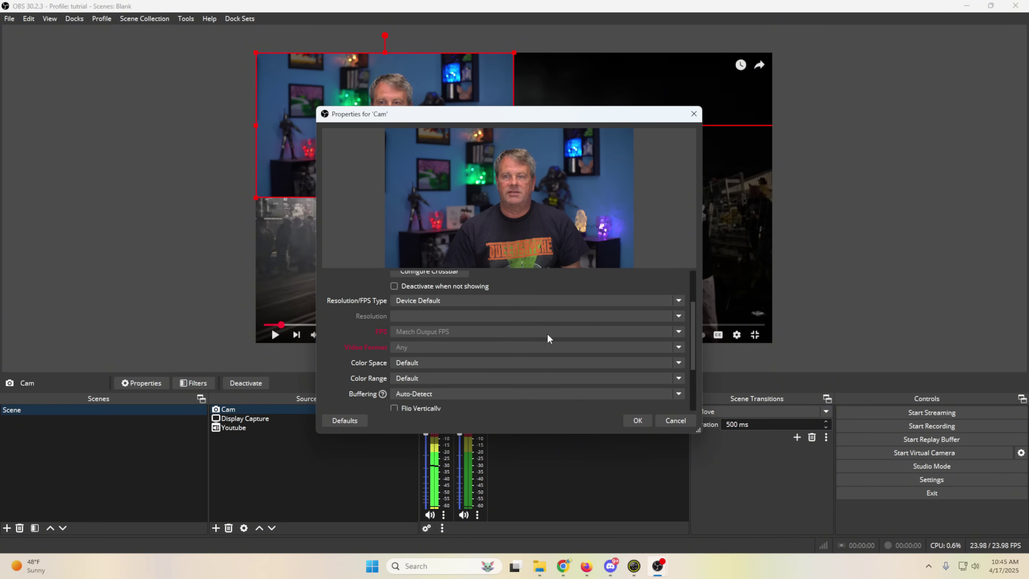
scroll(555, 332, down, 3)
click(474, 401)
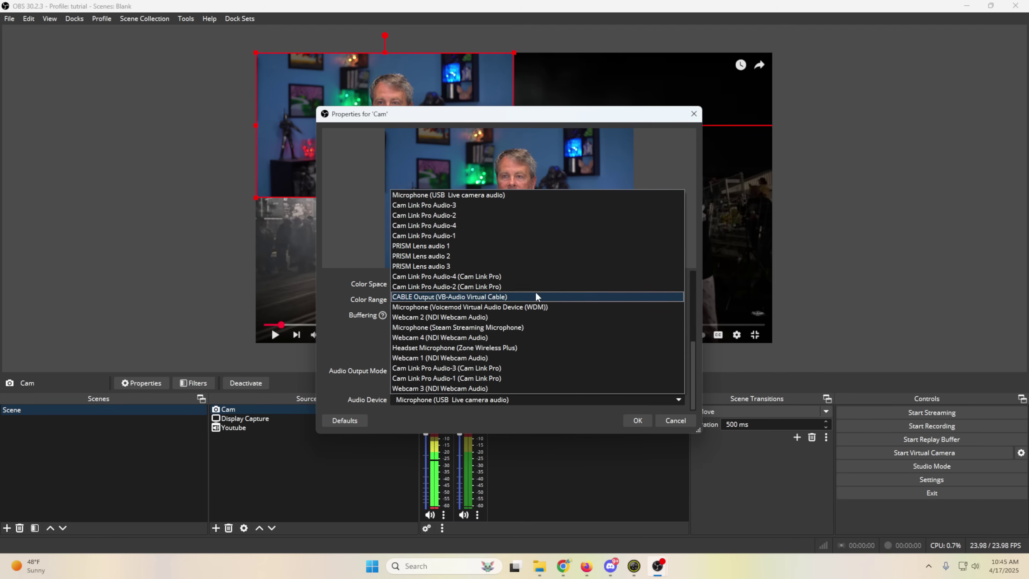
click(451, 235)
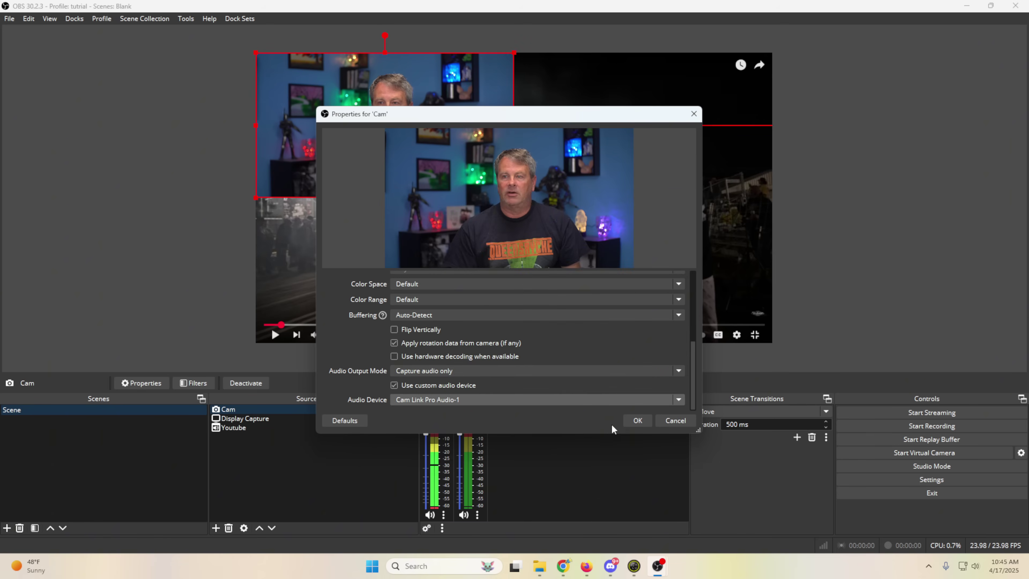
click(637, 421)
Shrink the Cam feed into a small box over the video's lower left
drag(514, 198, 682, 340)
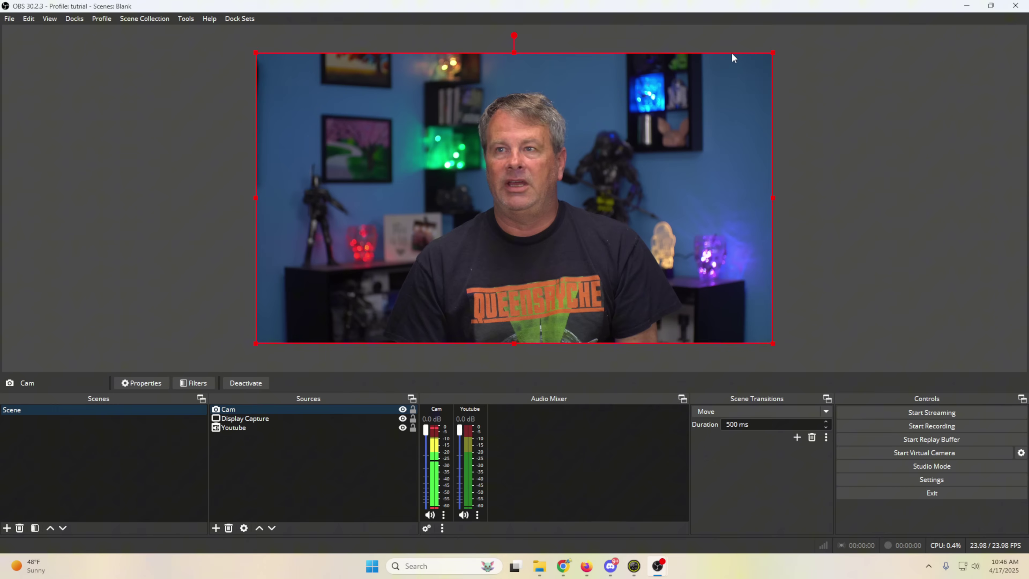
drag(774, 50, 498, 330)
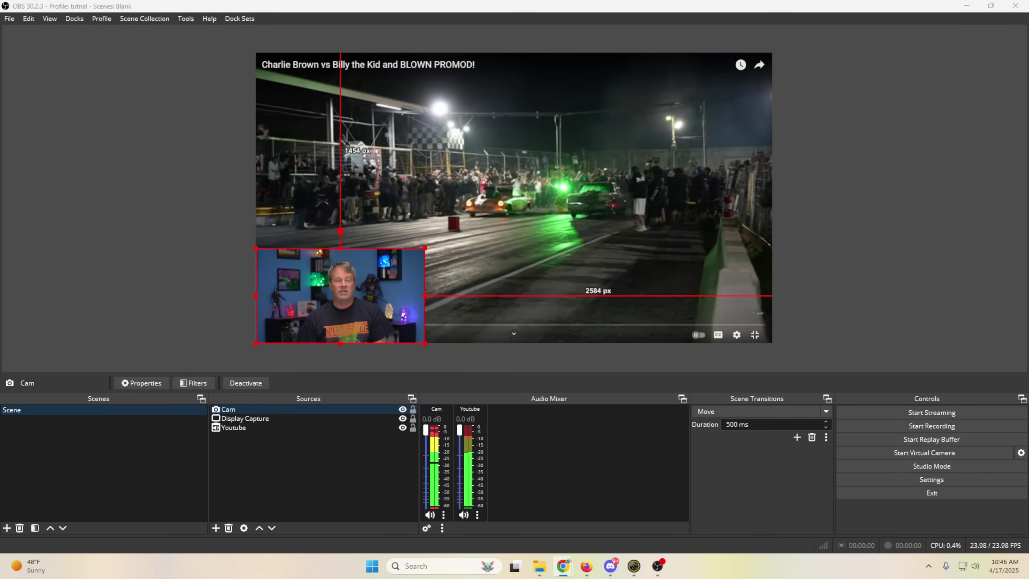
drag(335, 303, 384, 279)
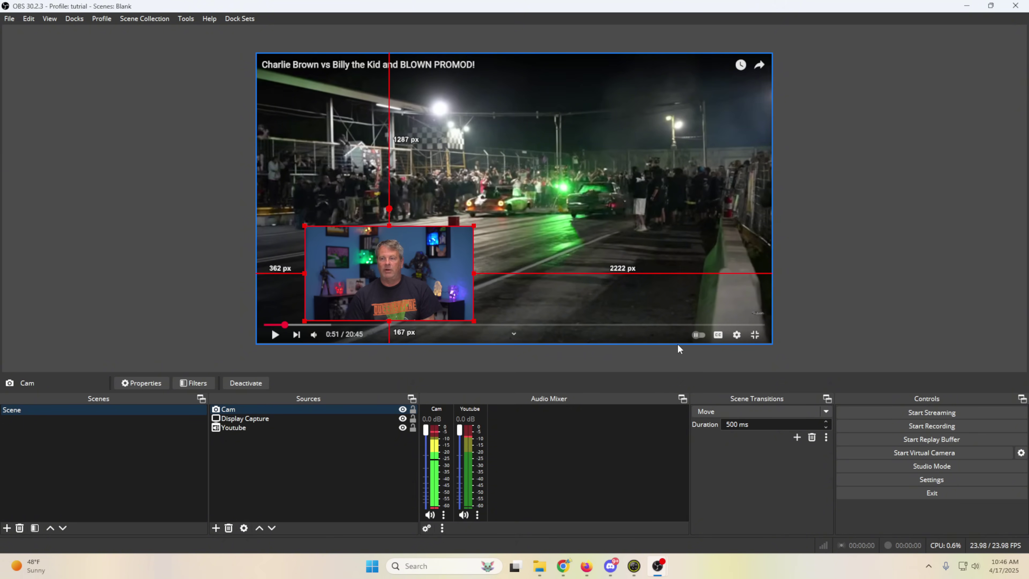
click(708, 321)
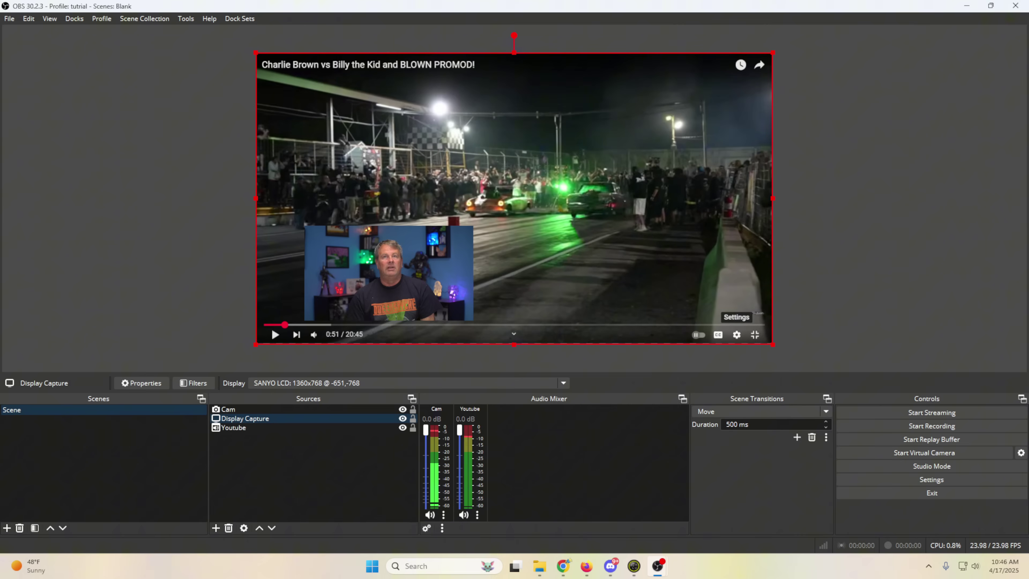
Exit YouTube fullscreen and crop the Display Capture on all four sides to the video player
click(754, 336)
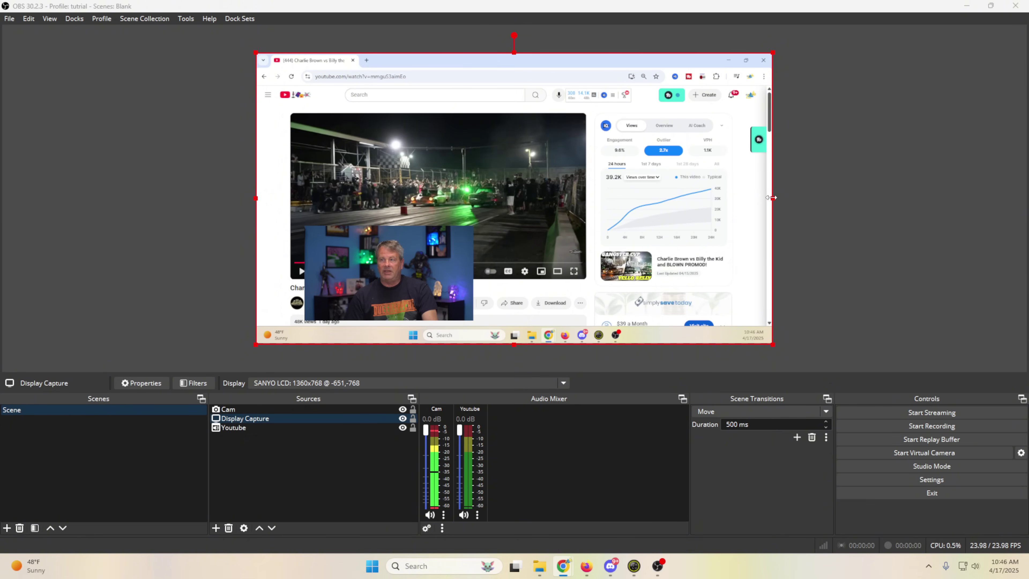
drag(771, 197, 589, 163)
drag(422, 53, 418, 117)
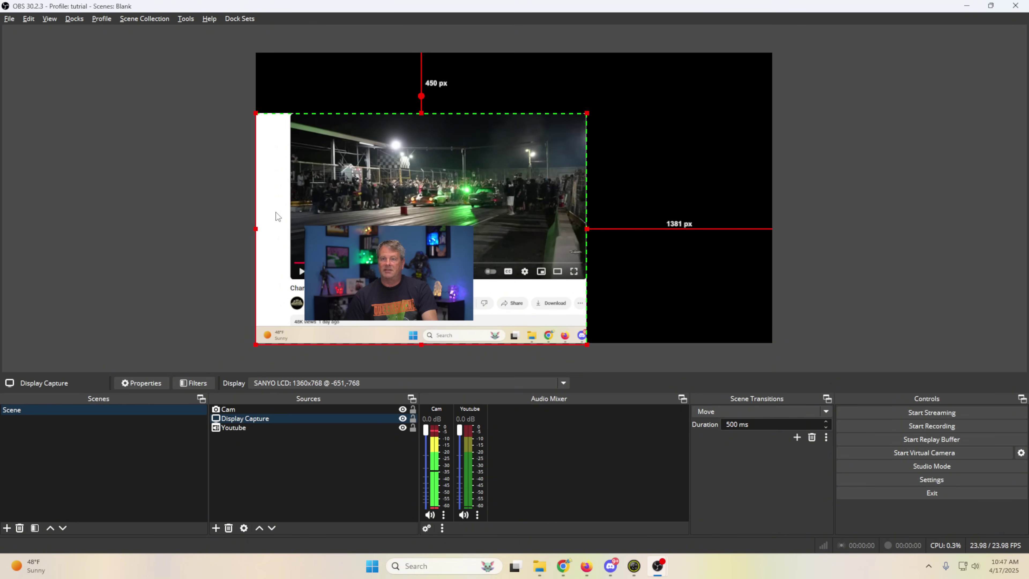
drag(254, 229, 290, 240)
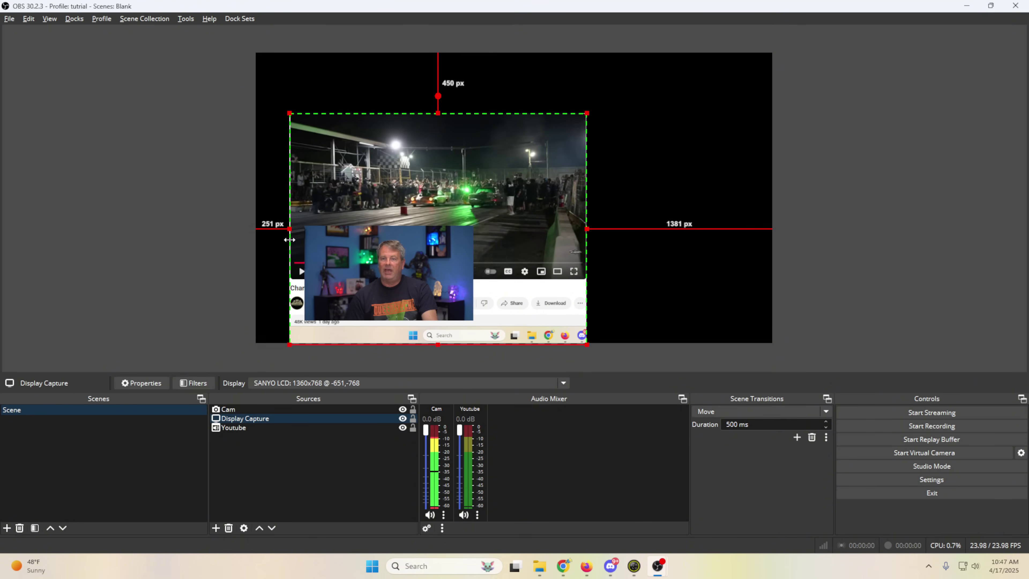
drag(438, 344, 449, 280)
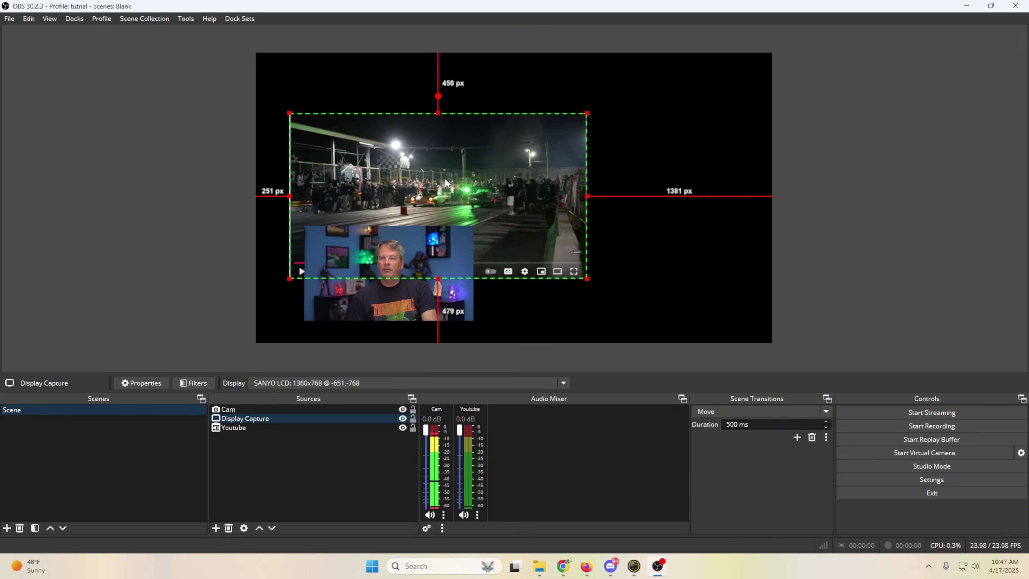
Position the cropped video toward the upper right, with small nudges down and right
drag(442, 178, 613, 124)
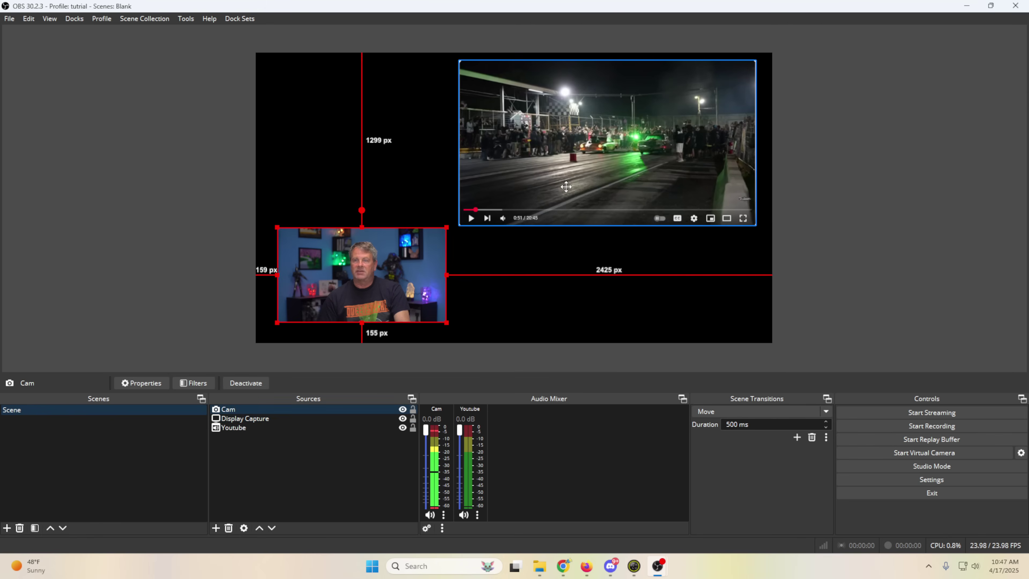
drag(566, 187, 564, 189)
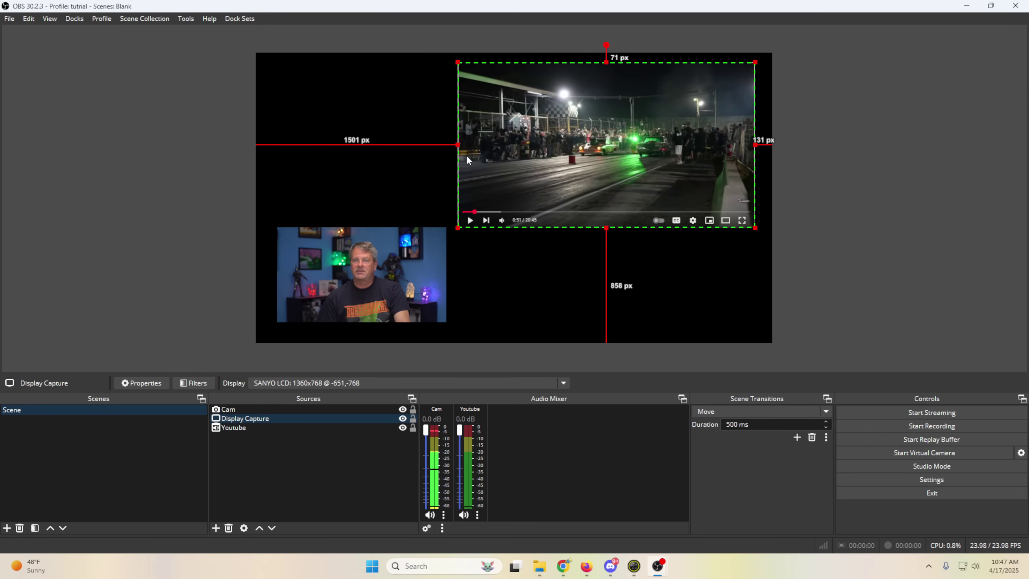
drag(458, 146, 460, 145)
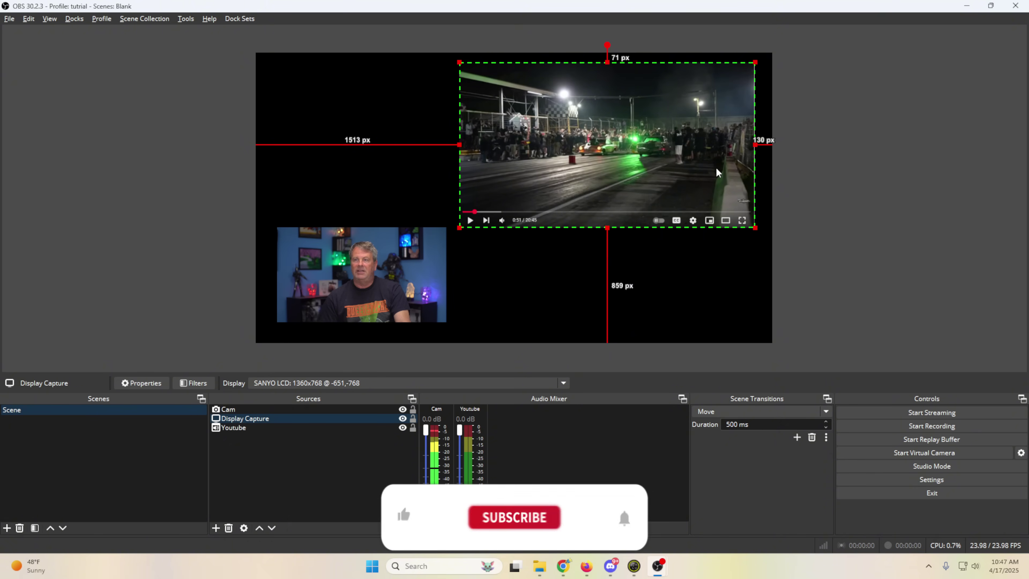
drag(626, 196, 627, 202)
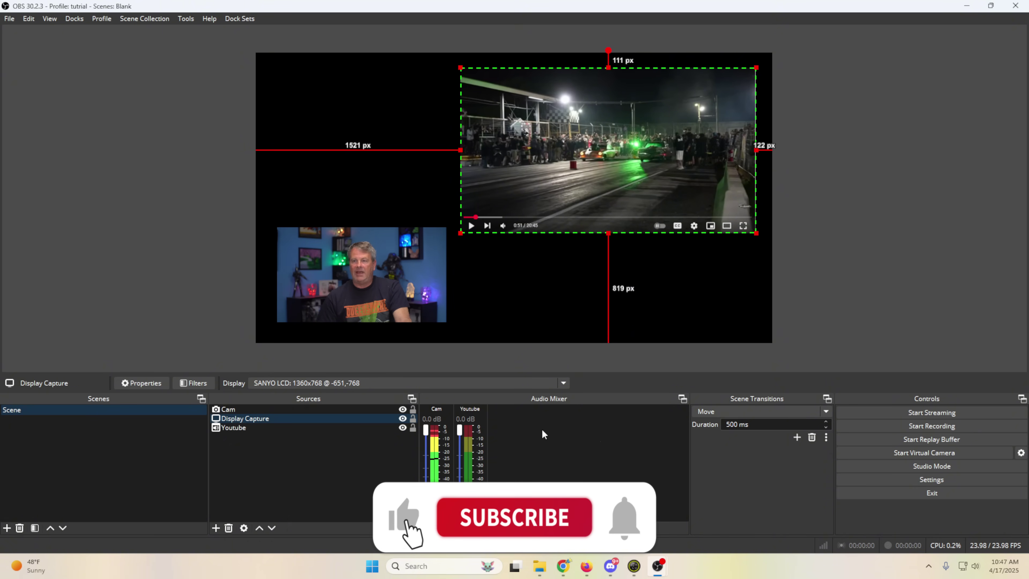
Add a Color Source with its default name and set its colour to golden #d1a14d
click(216, 528)
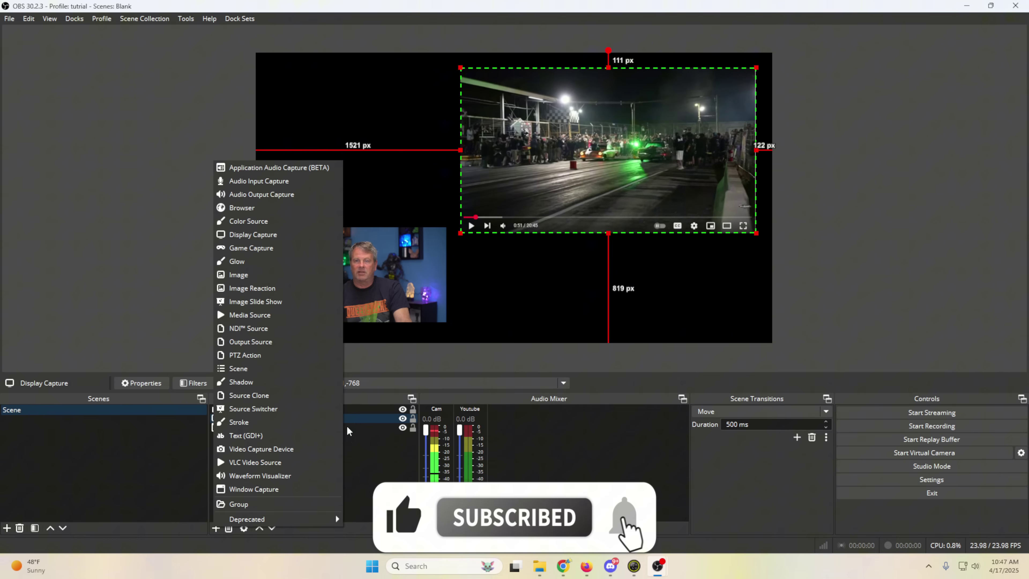
click(248, 222)
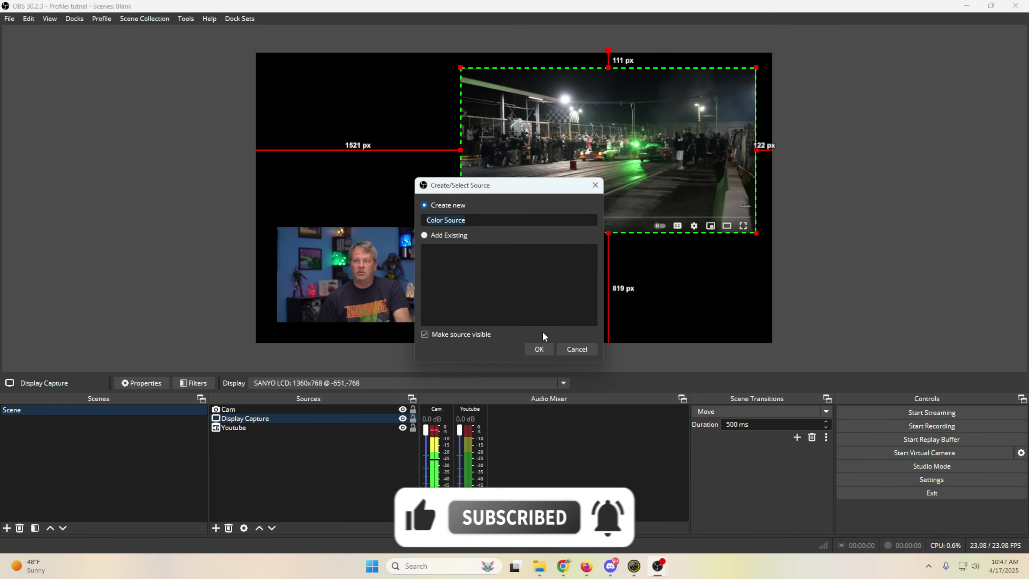
click(539, 349)
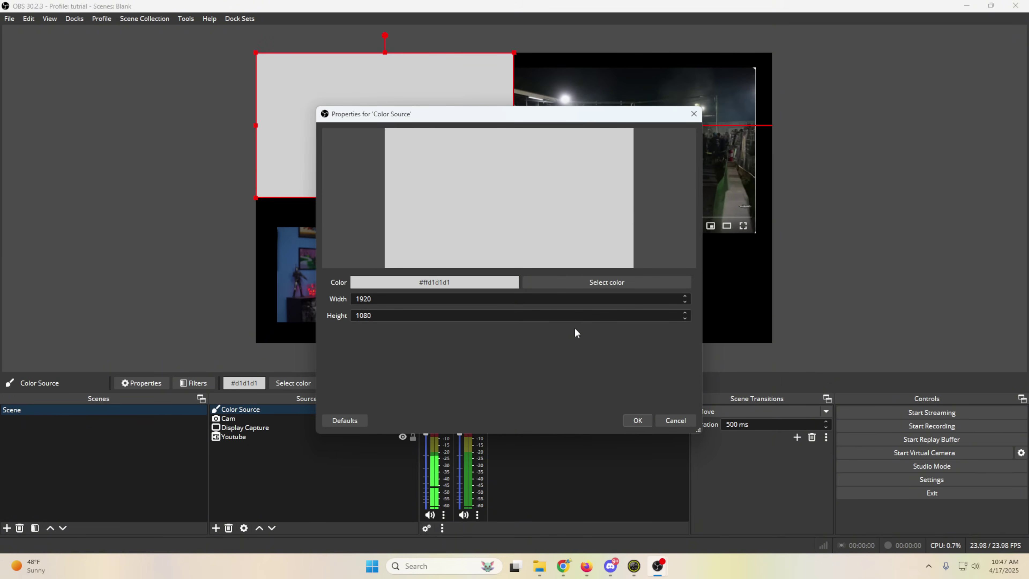
click(596, 284)
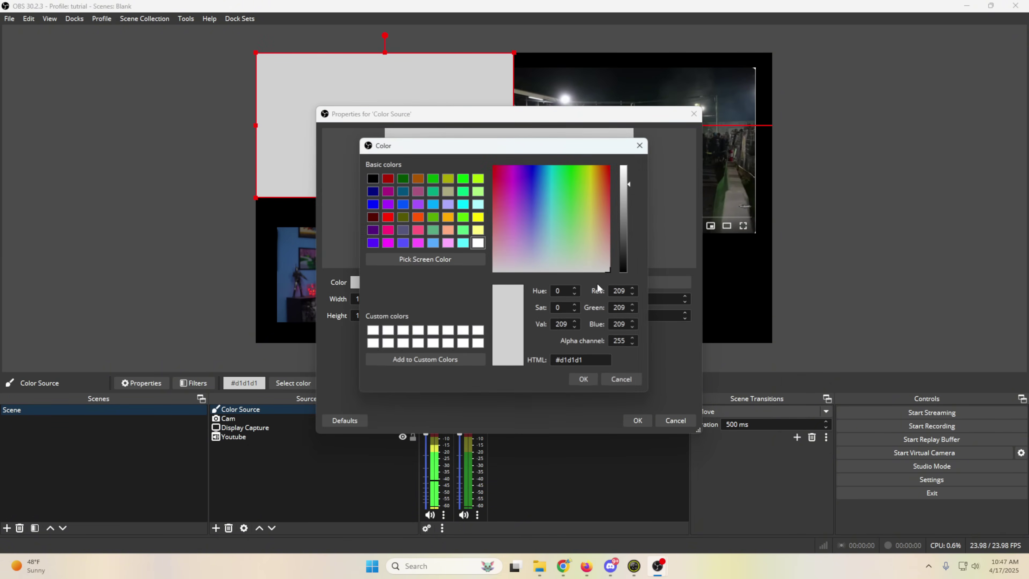
click(597, 204)
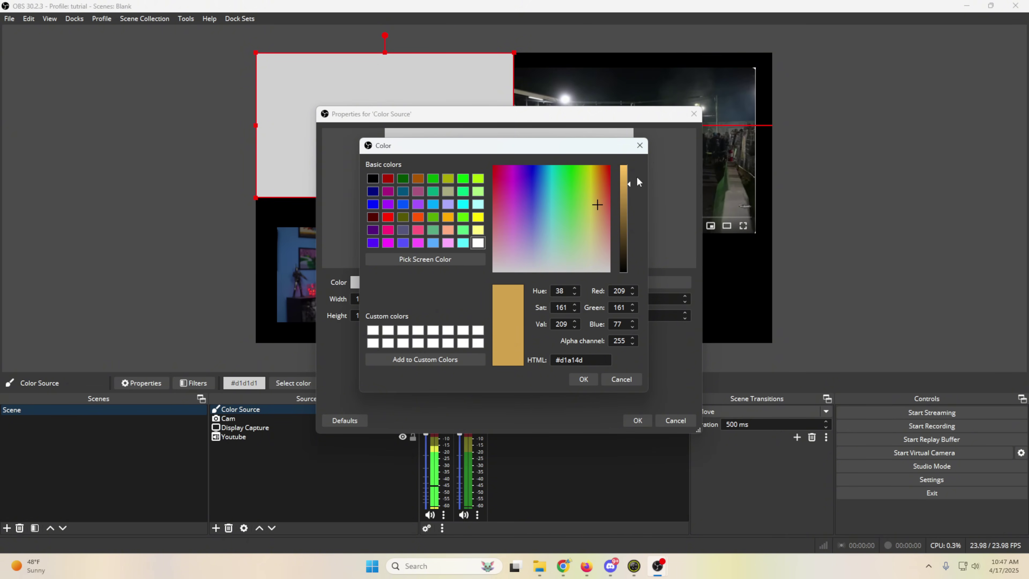
click(584, 380)
click(637, 417)
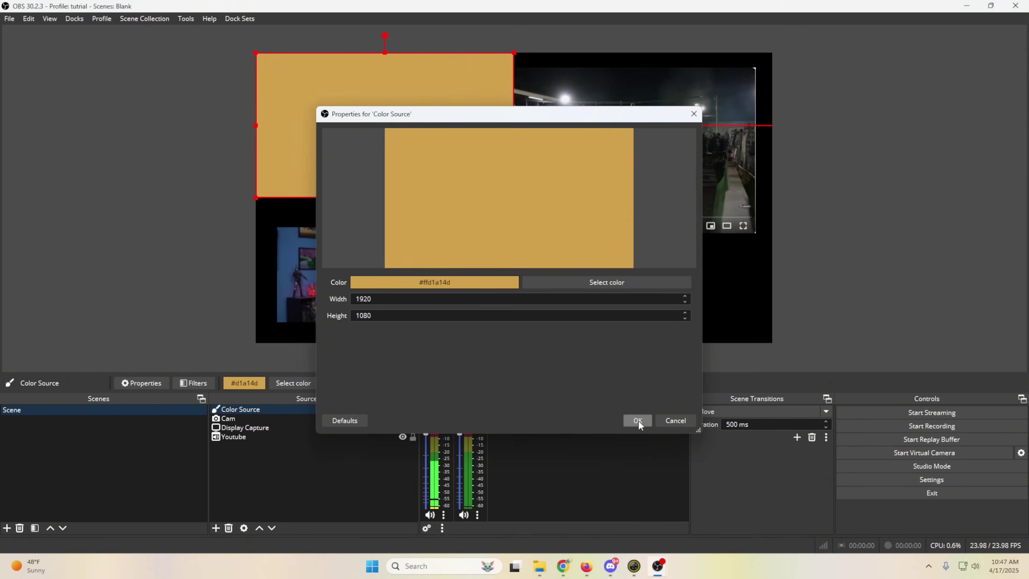
Stretch the golden Color Source over the canvas, layer it behind everything, and enlarge the YouTube capture
drag(513, 198, 653, 347)
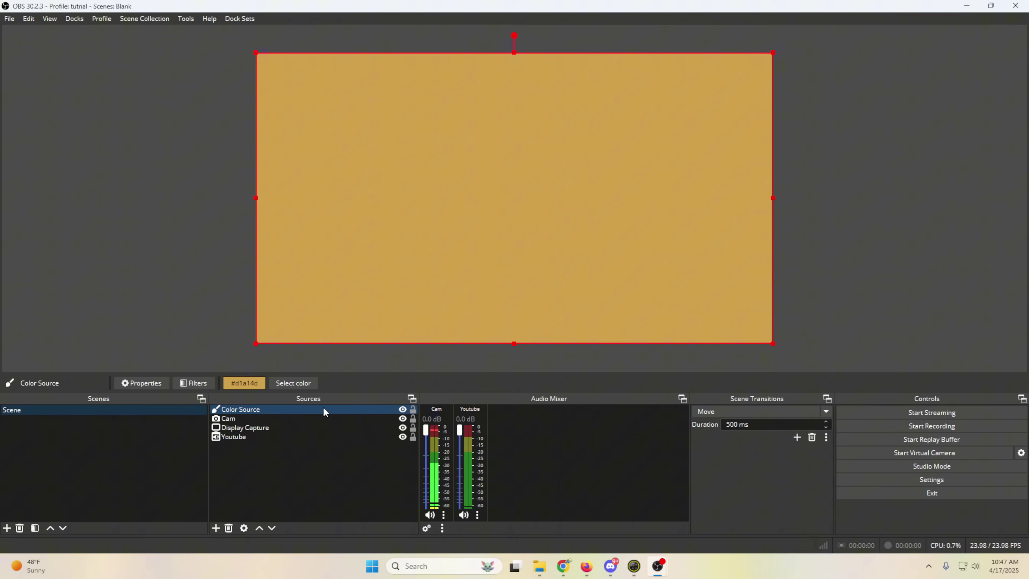
drag(323, 408, 322, 451)
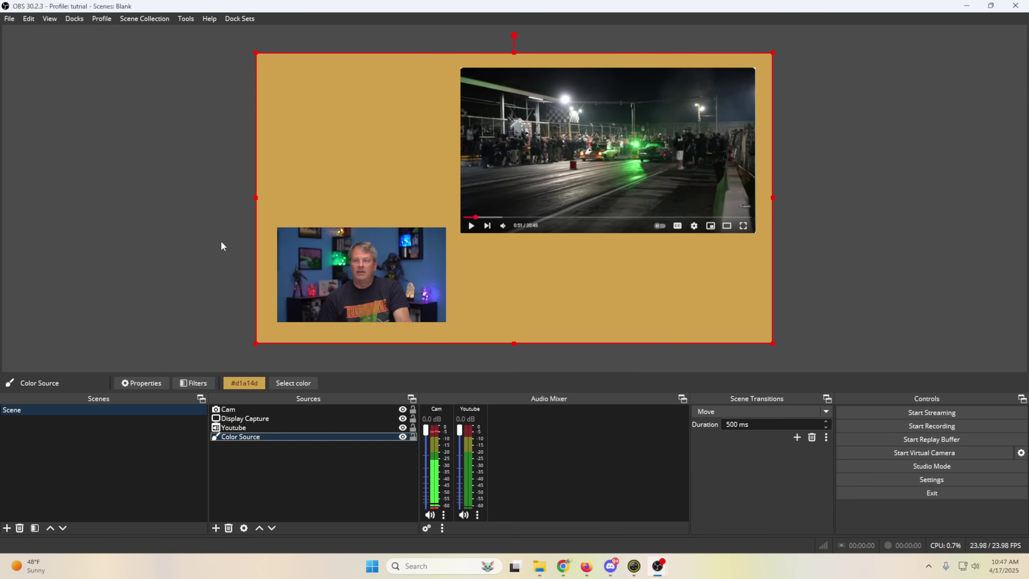
click(513, 213)
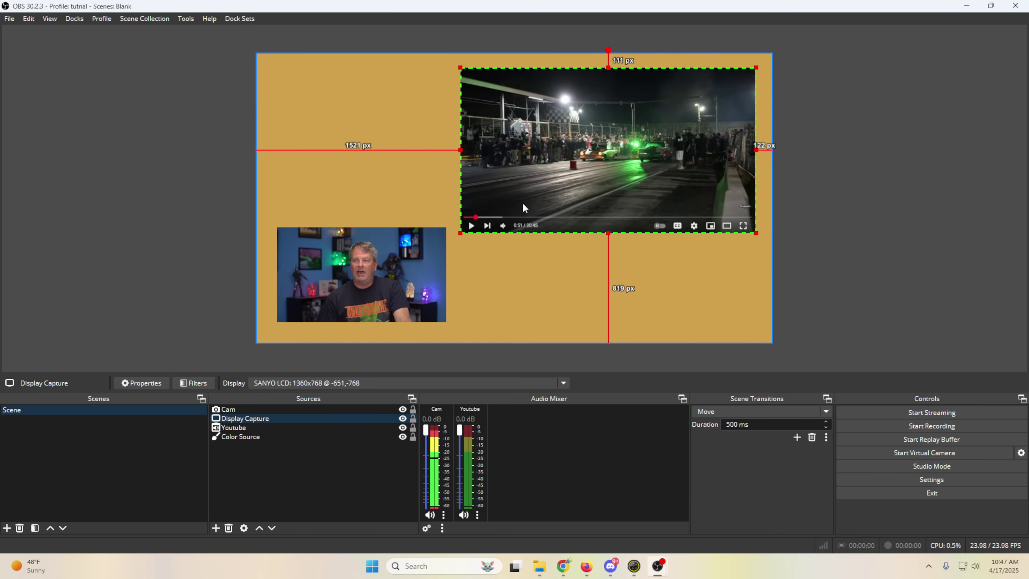
drag(461, 234, 307, 319)
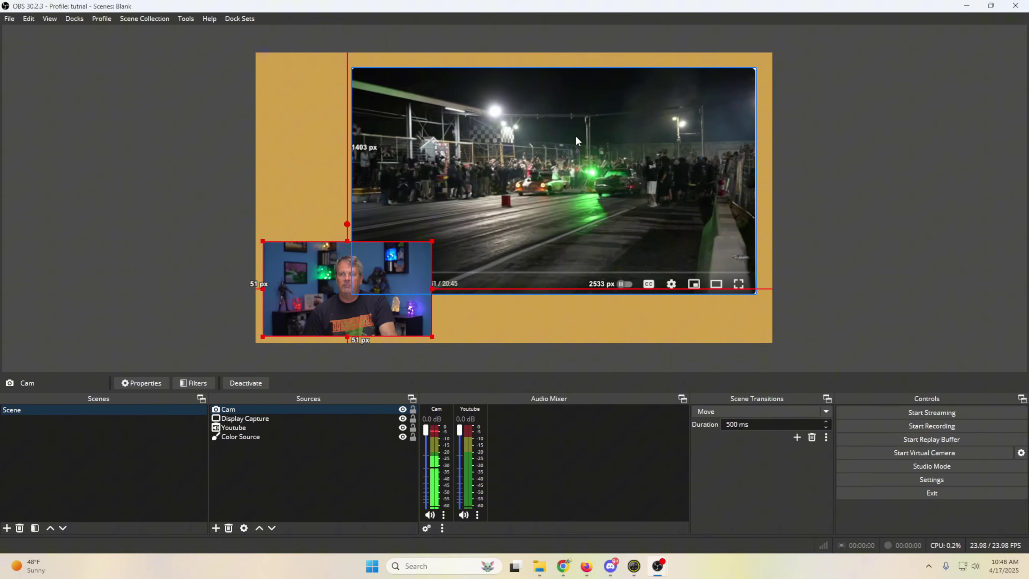
click(144, 190)
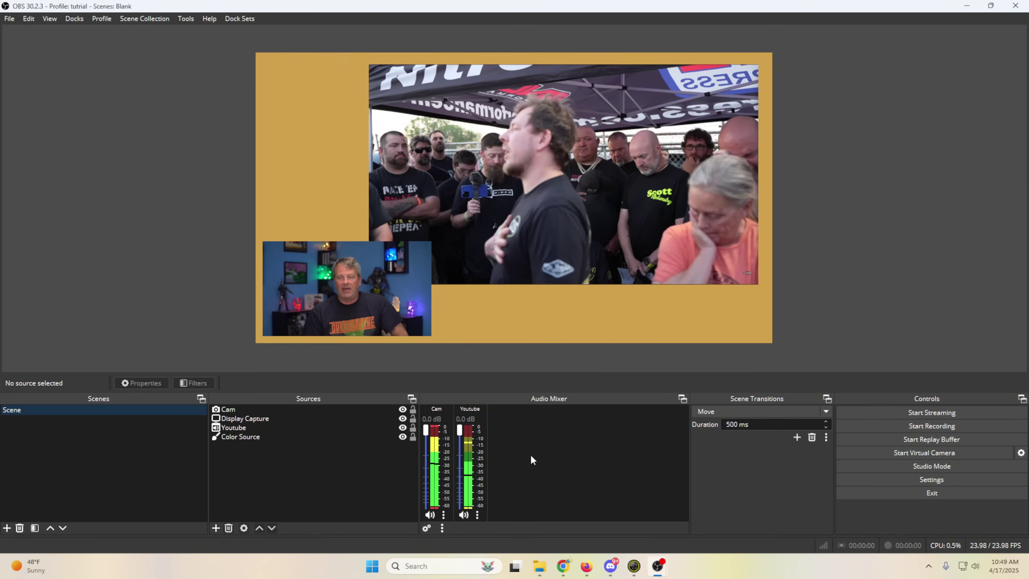
In Advanced Audio Properties, leave the Cam audio on track 1 only
right_click(537, 464)
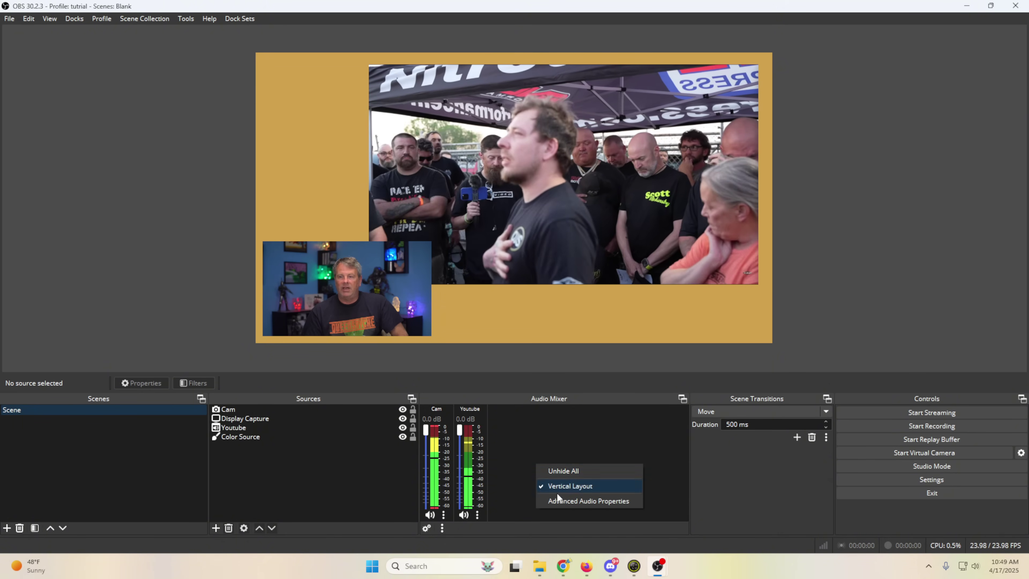
click(560, 500)
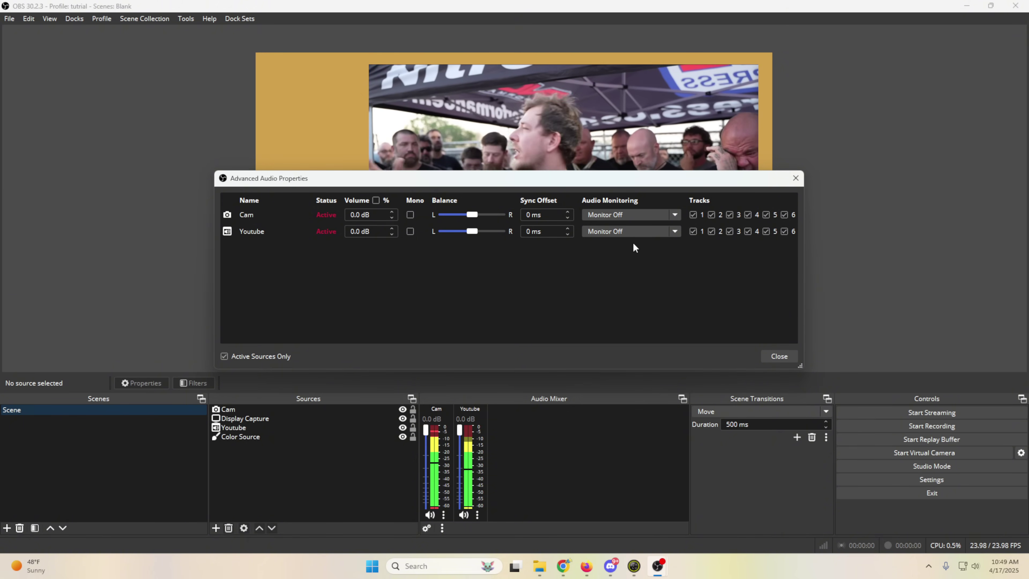
click(712, 215)
click(729, 215)
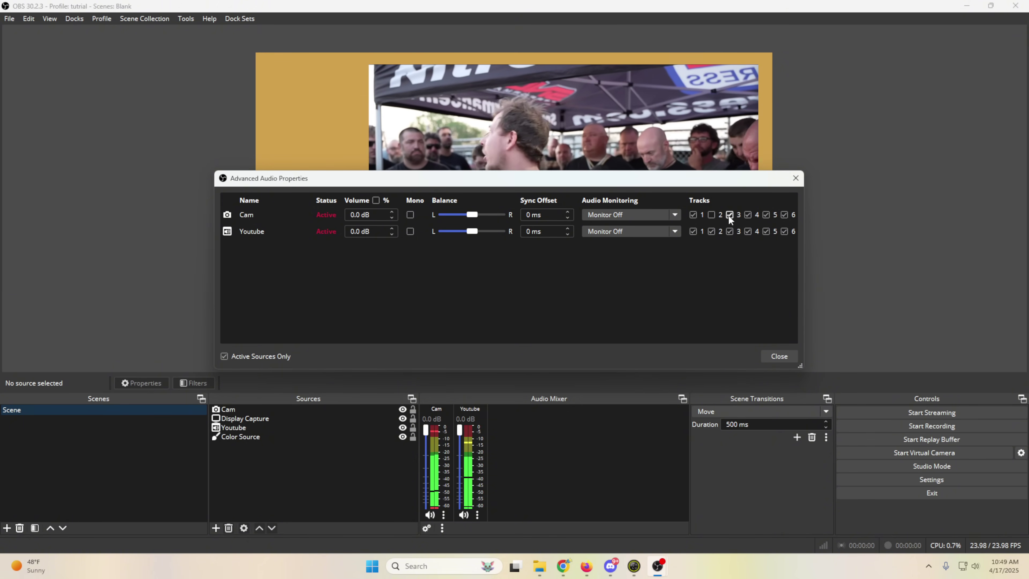
click(747, 215)
click(766, 214)
click(784, 214)
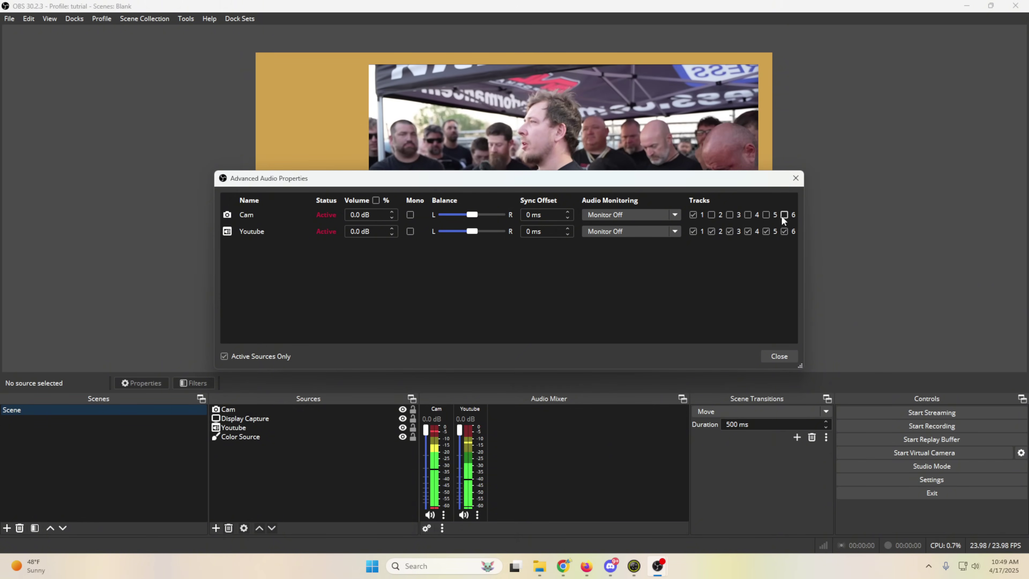
Leave the Youtube audio on track 2 only
click(694, 231)
click(729, 231)
click(748, 231)
click(766, 231)
click(785, 231)
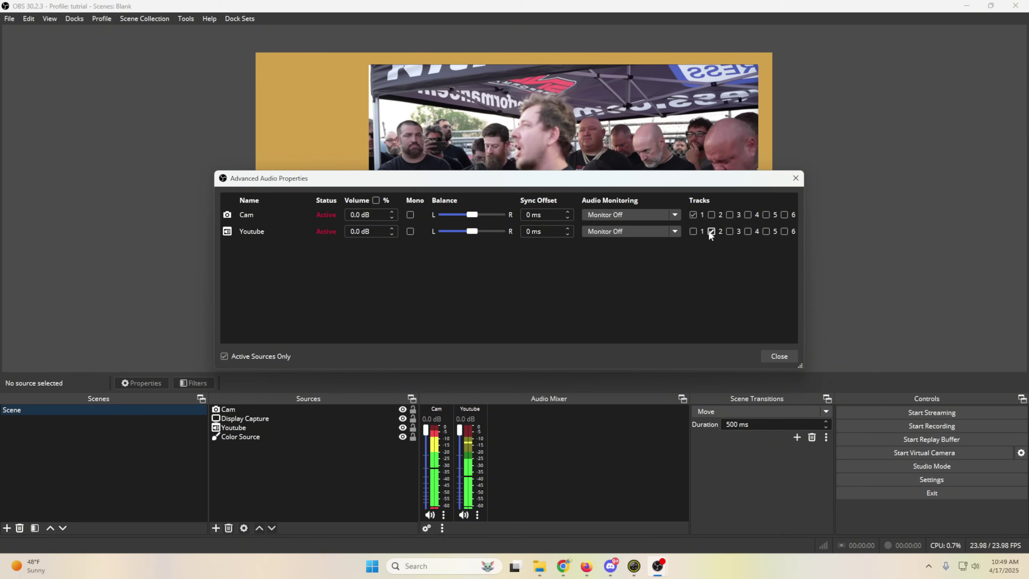
In Settings > Output > Recording, untick audio tracks 3 and 4, keeping tracks 1 and 2
click(785, 356)
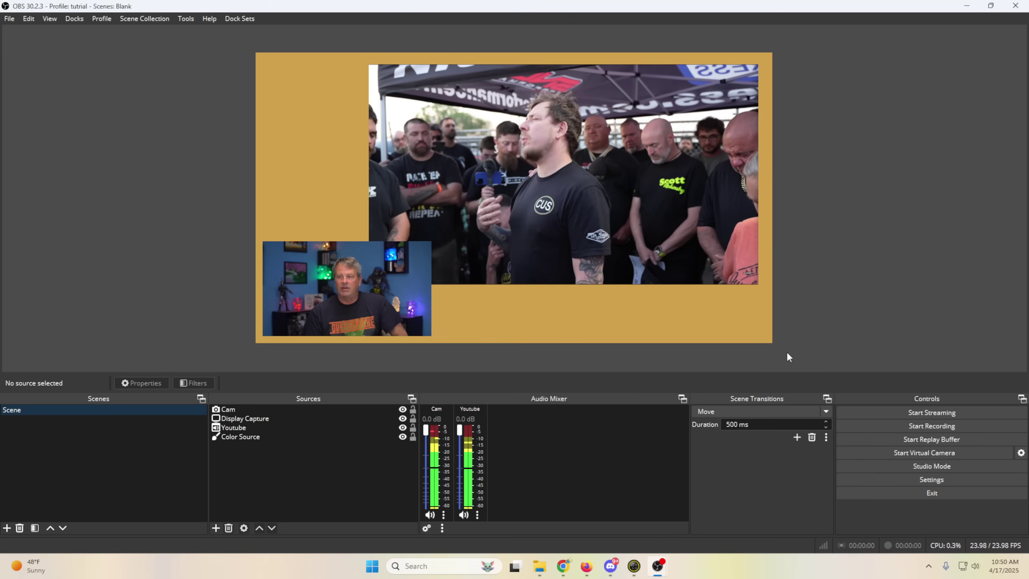
click(884, 478)
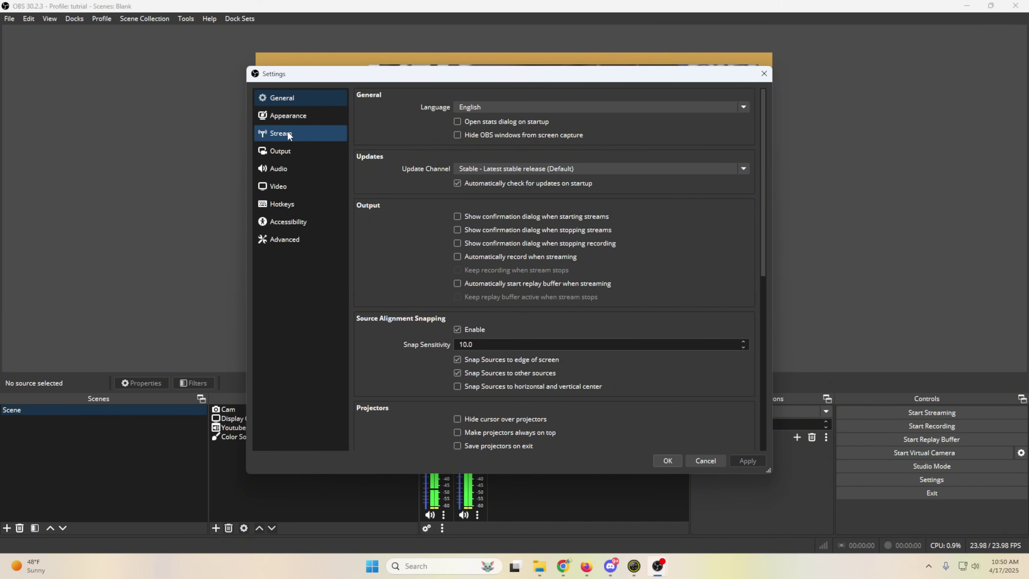
click(284, 150)
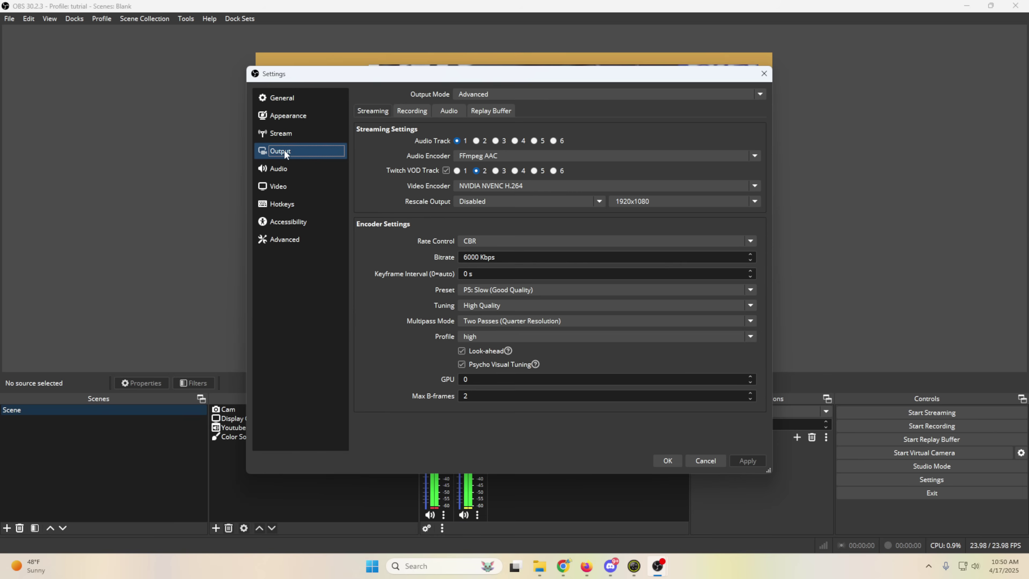
click(409, 111)
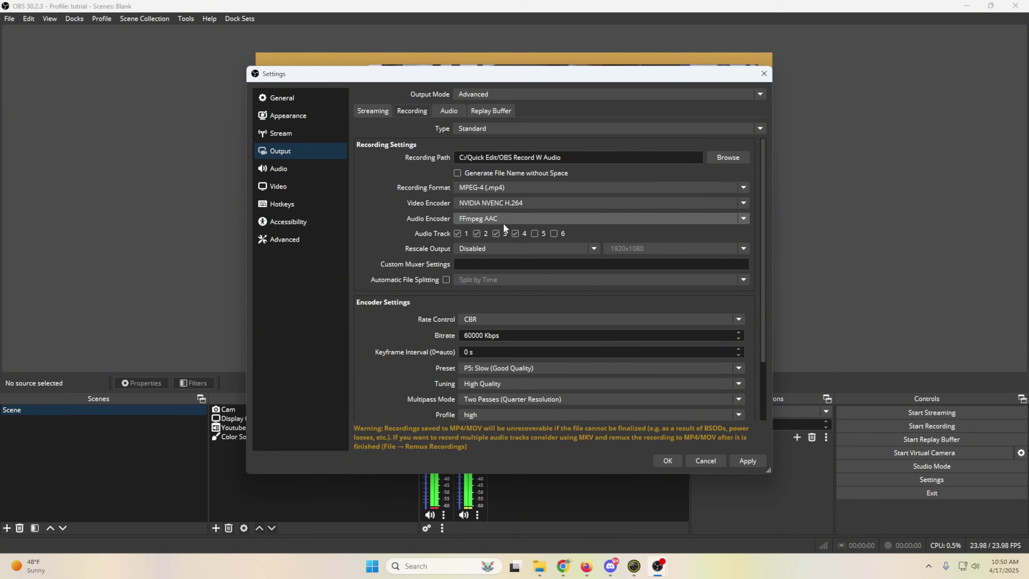
click(496, 234)
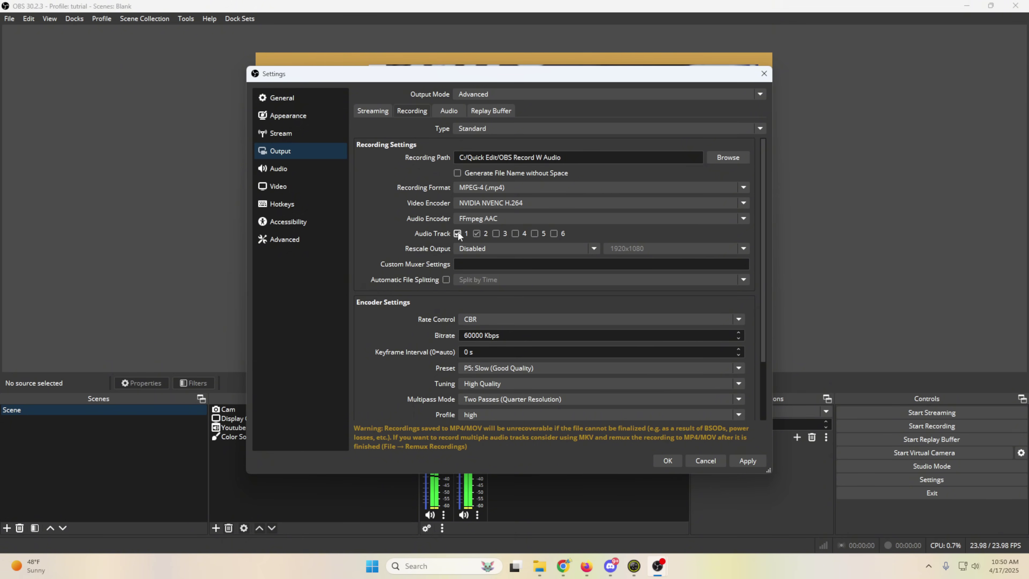
click(448, 112)
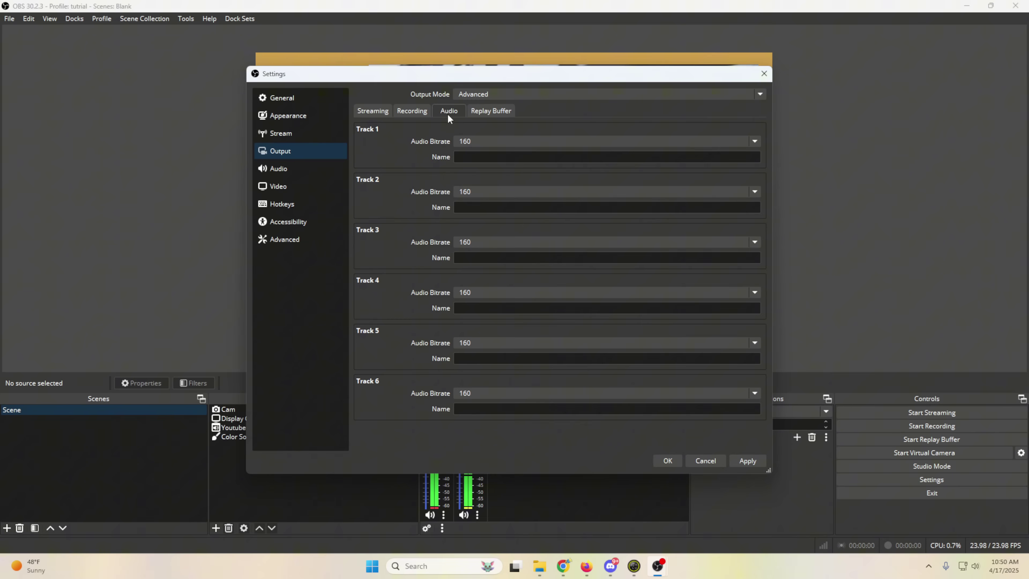
click(406, 114)
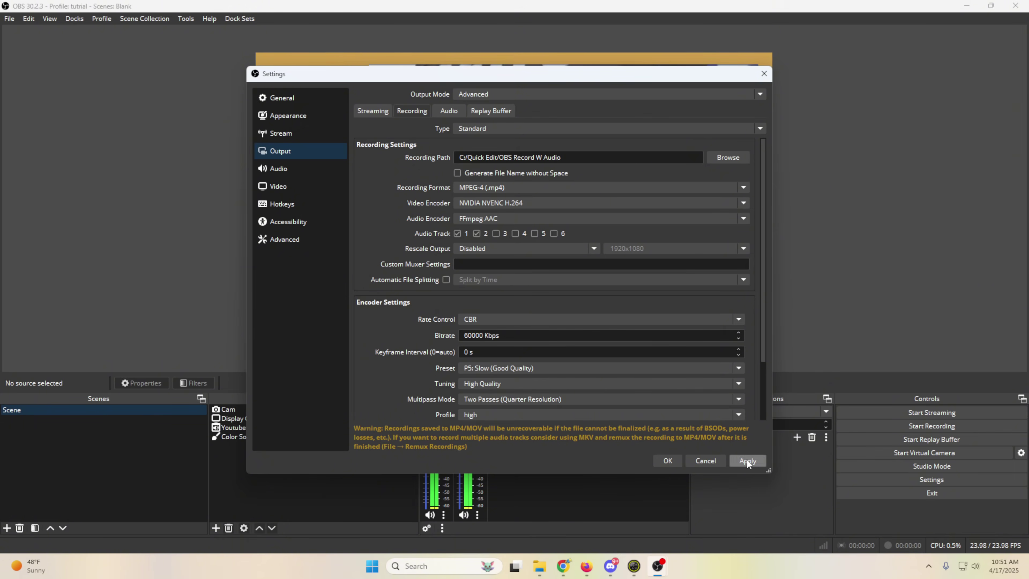
click(664, 462)
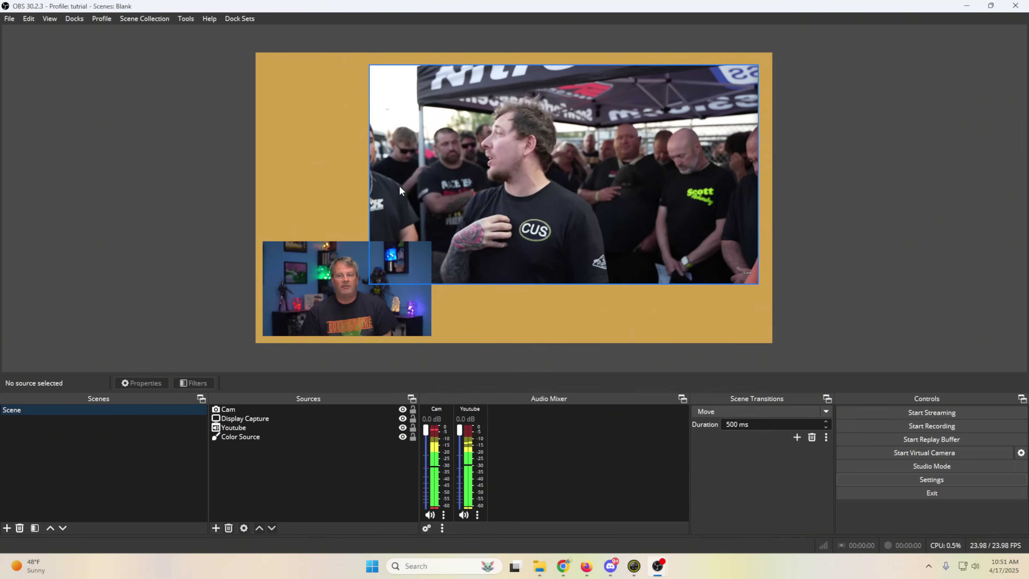
click(895, 426)
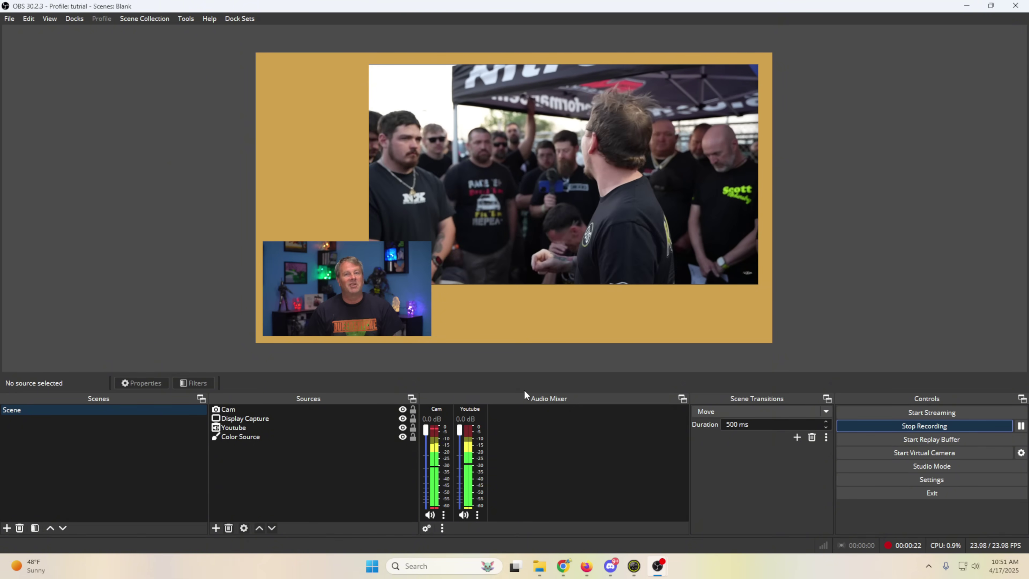
click(903, 426)
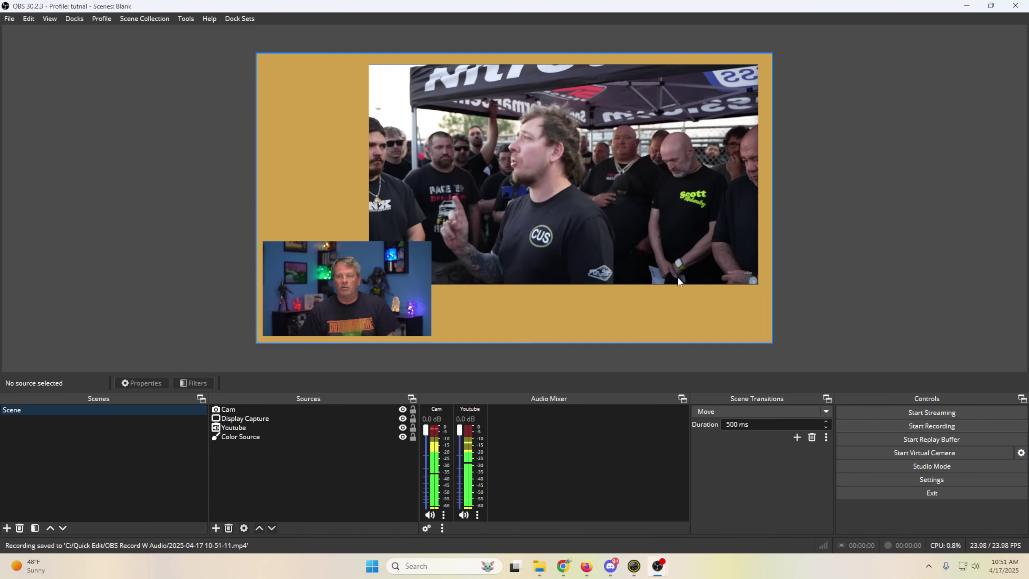
click(540, 568)
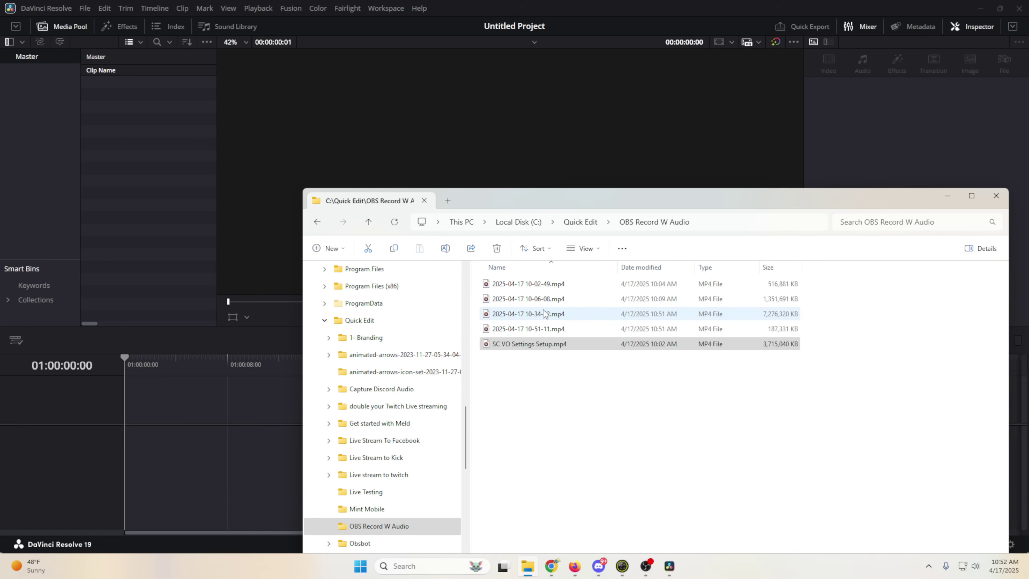
drag(544, 313, 137, 178)
Accept the frame-rate prompt and drop the clip on the timeline to create Timeline 1
click(591, 335)
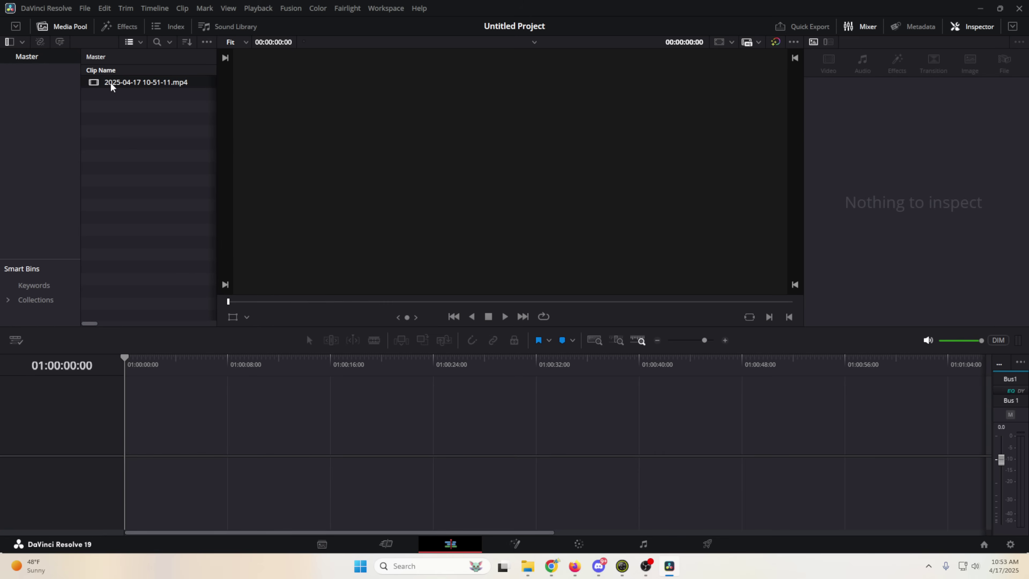
drag(151, 389, 152, 389)
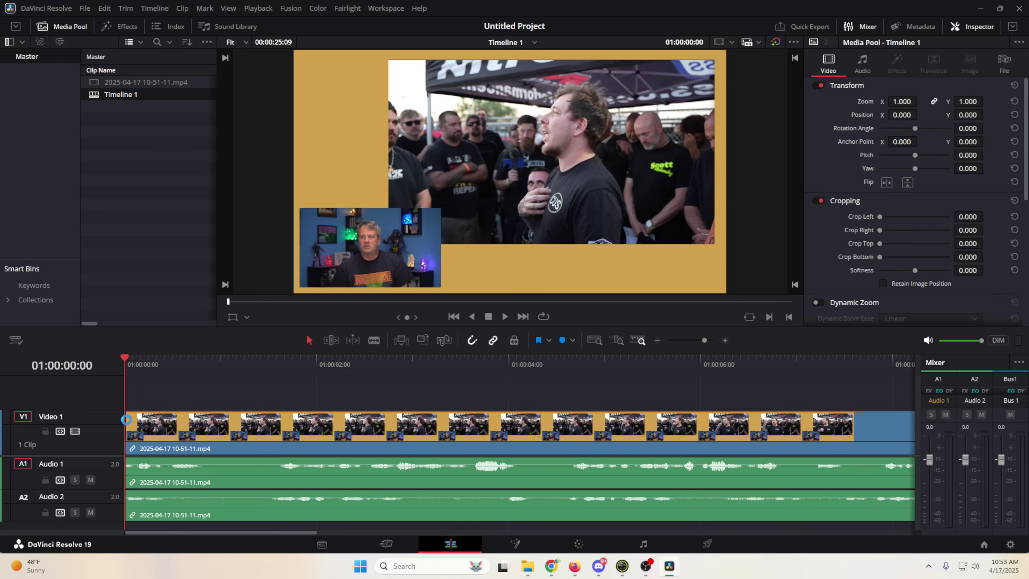